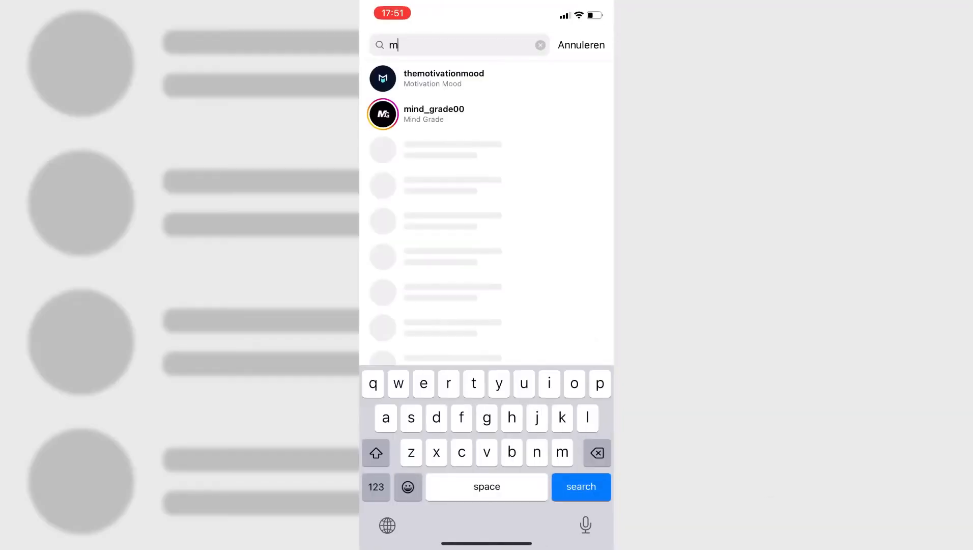
Search for motivation and look through motivational reels.
{"action": "type", "text": "otivation"}
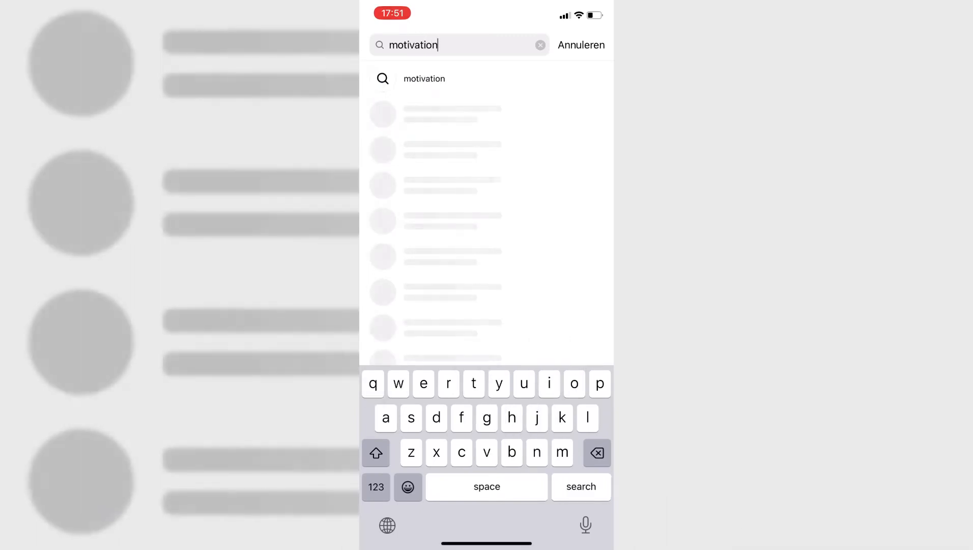
{"action": "key", "text": "Return"}
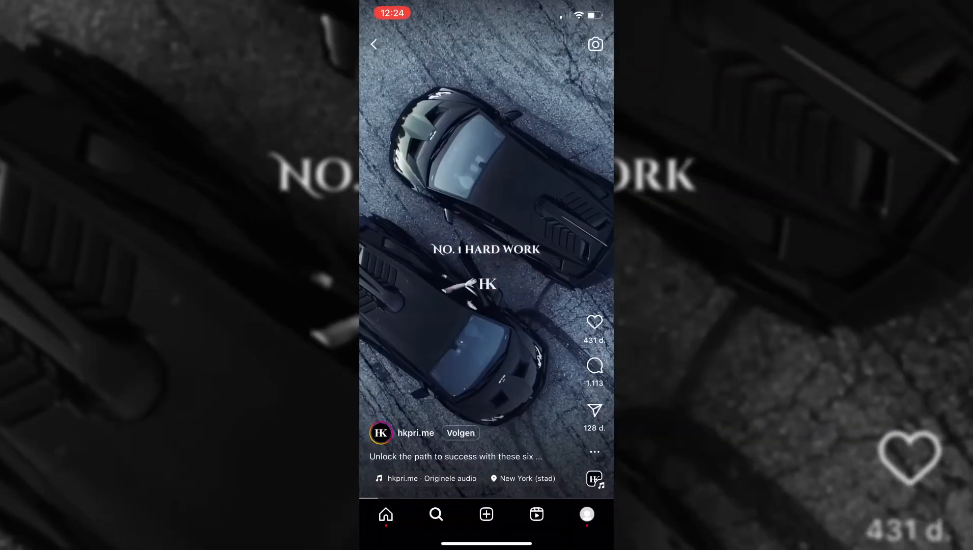
{"action": "scroll", "coordinate": [487, 254], "scroll_direction": "down", "scroll_amount": 5}
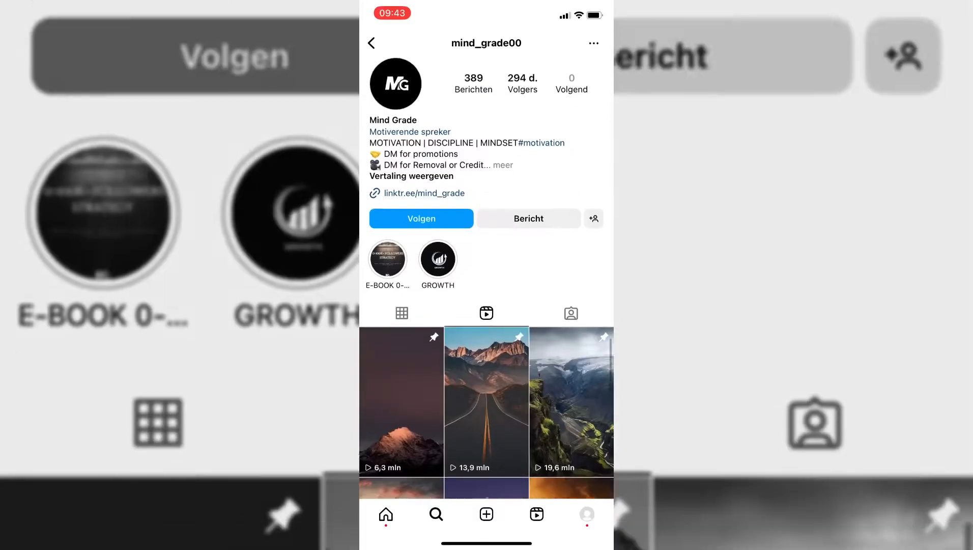
Examine the reels on the mind_grade00 profile, noting the voice-over, footage and style of several videos in a row.
{"action": "scroll", "coordinate": [487, 282], "scroll_direction": "down", "scroll_amount": 5}
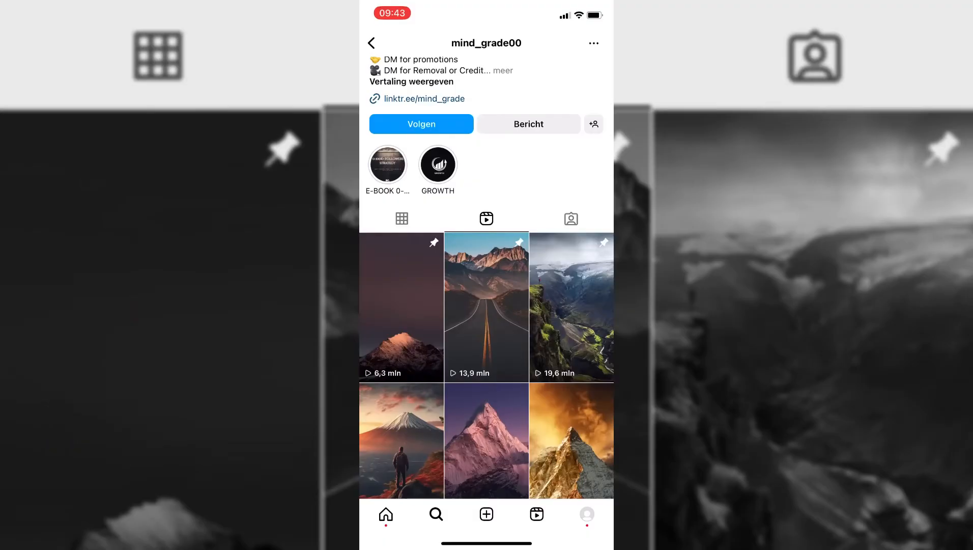
{"action": "scroll", "coordinate": [487, 357], "scroll_direction": "down", "scroll_amount": 3}
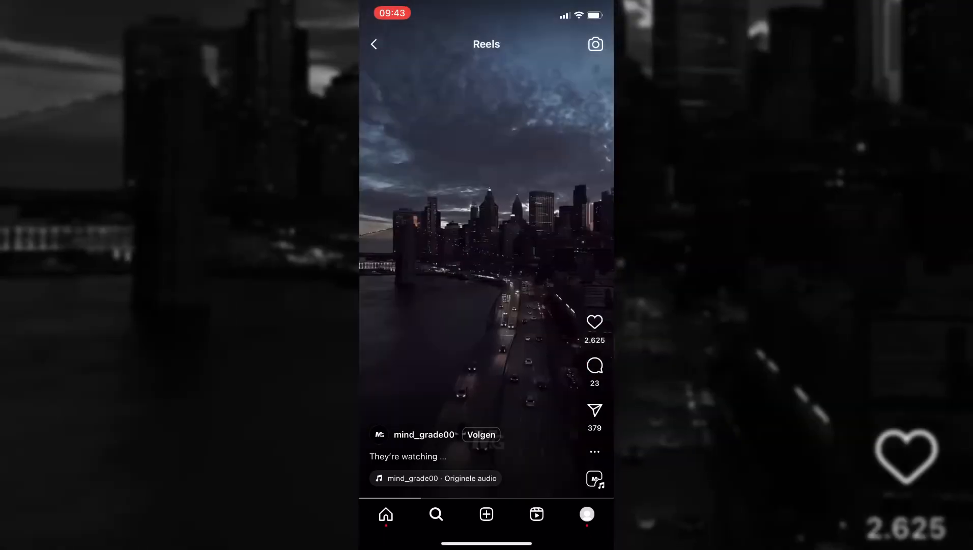
{"action": "scroll", "coordinate": [486, 275], "scroll_direction": "down", "scroll_amount": 1}
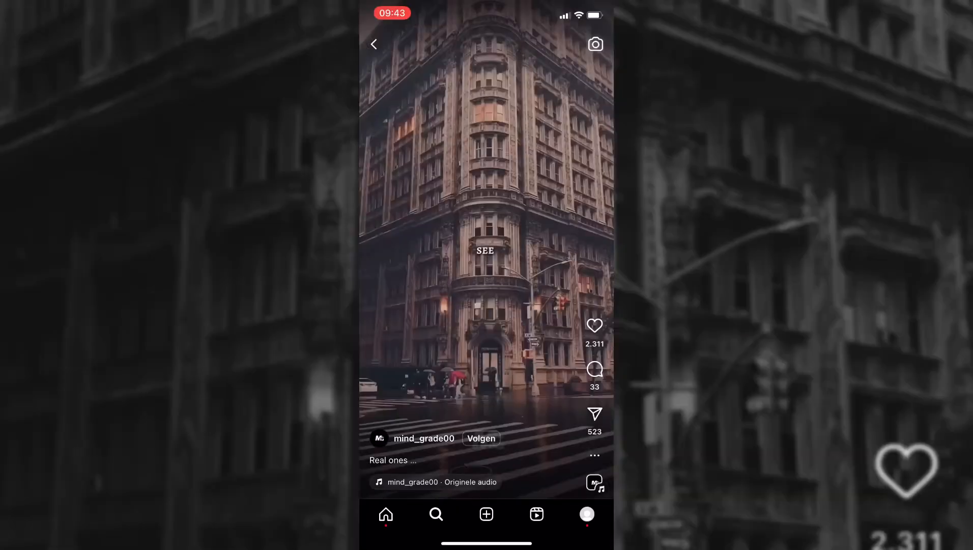
{"action": "scroll", "coordinate": [487, 275], "scroll_direction": "down", "scroll_amount": 1}
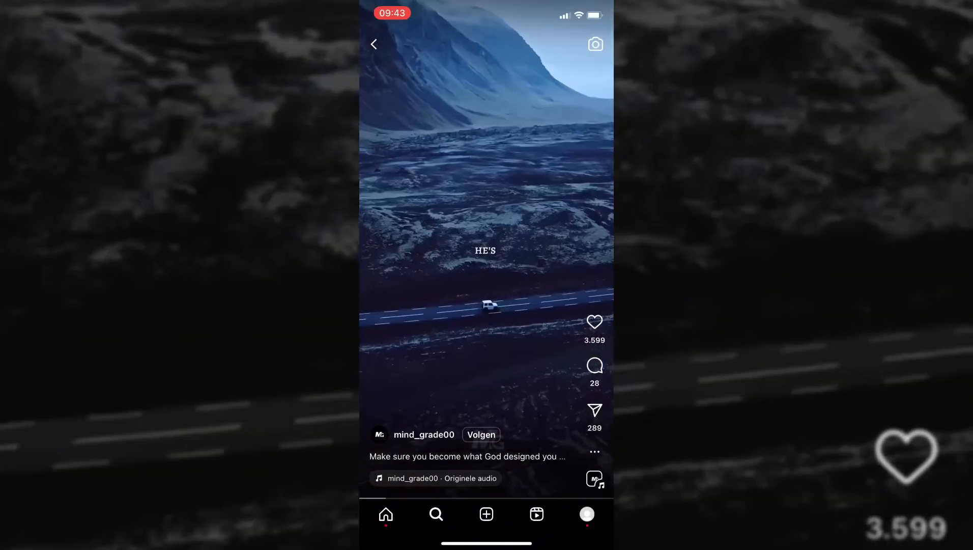
{"action": "scroll", "coordinate": [487, 275], "scroll_direction": "down", "scroll_amount": 1}
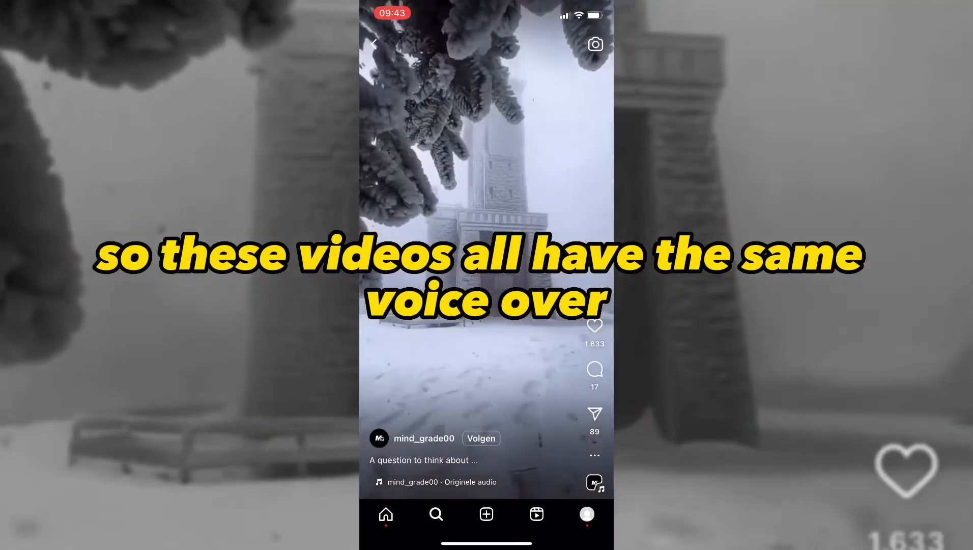
{"action": "scroll", "coordinate": [486, 275], "scroll_direction": "down", "scroll_amount": 1}
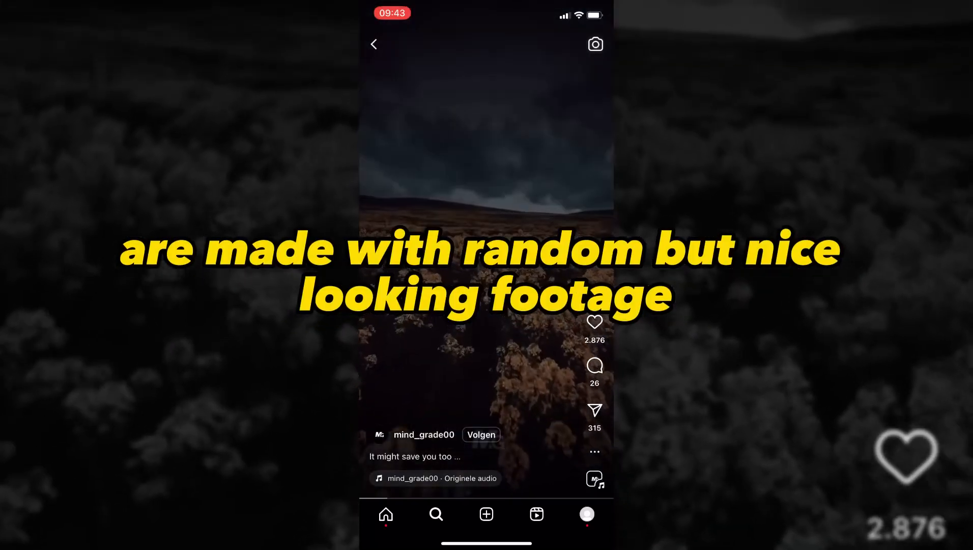
{"action": "scroll", "coordinate": [487, 275], "scroll_direction": "down", "scroll_amount": 1}
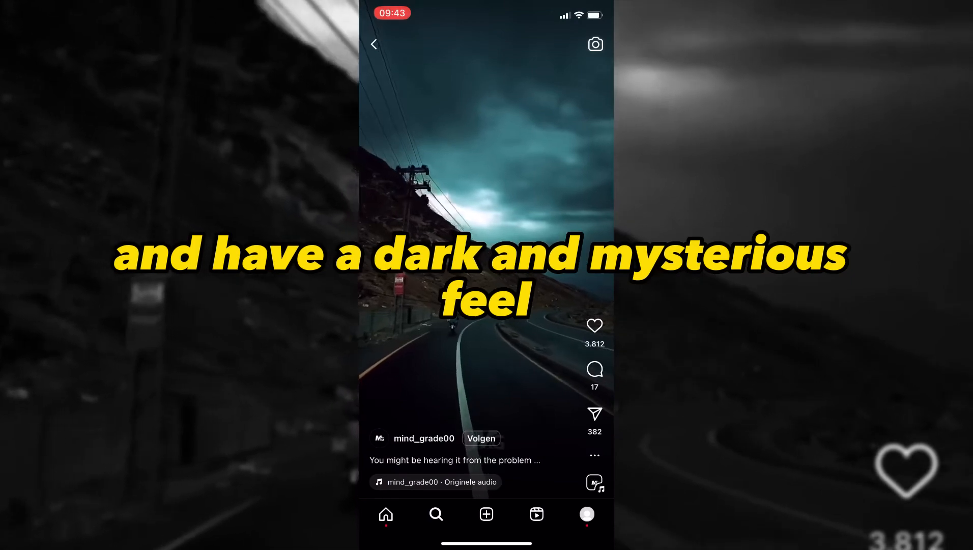
{"action": "scroll", "coordinate": [486, 275], "scroll_direction": "down", "scroll_amount": 1}
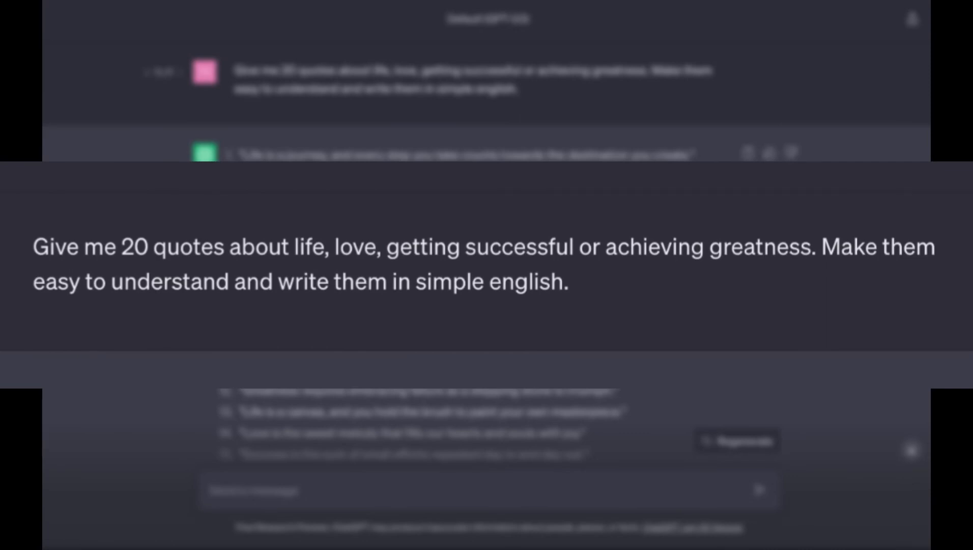
Read through the ChatGPT conversation with the 20 quotes and their added second parts, down to the third-part request.
{"action": "scroll", "coordinate": [487, 234], "scroll_direction": "down", "scroll_amount": 3}
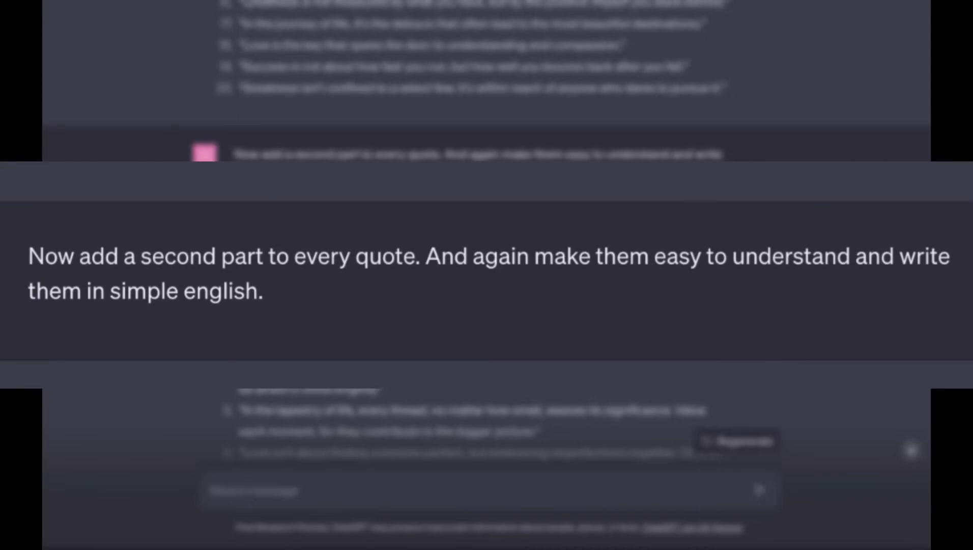
{"action": "scroll", "coordinate": [487, 229], "scroll_direction": "down", "scroll_amount": 5}
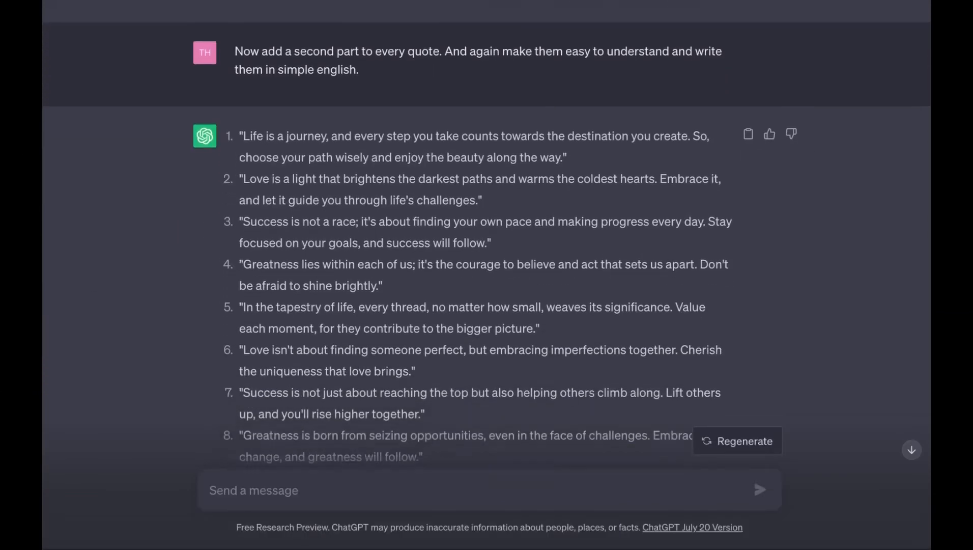
{"action": "scroll", "coordinate": [487, 229], "scroll_direction": "down", "scroll_amount": 1}
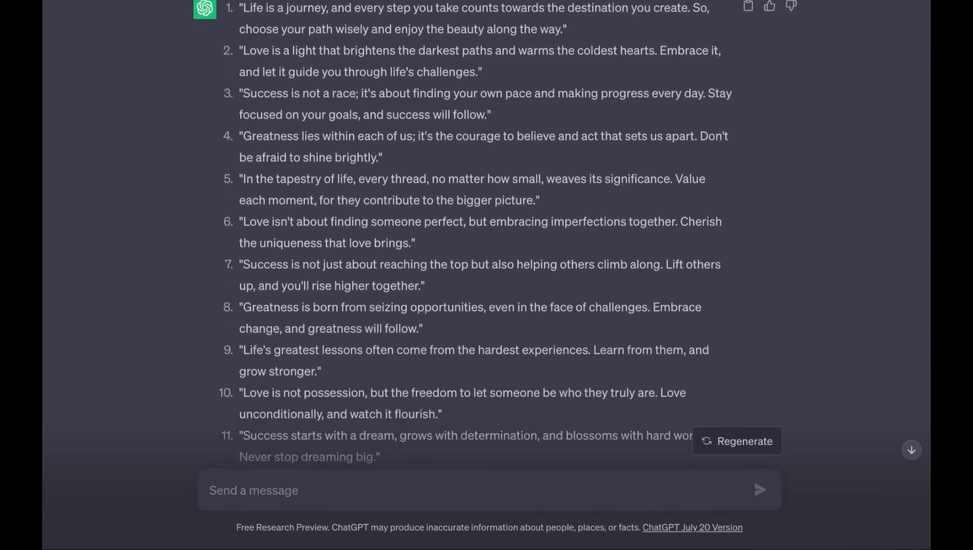
{"action": "scroll", "coordinate": [487, 229], "scroll_direction": "down", "scroll_amount": 3}
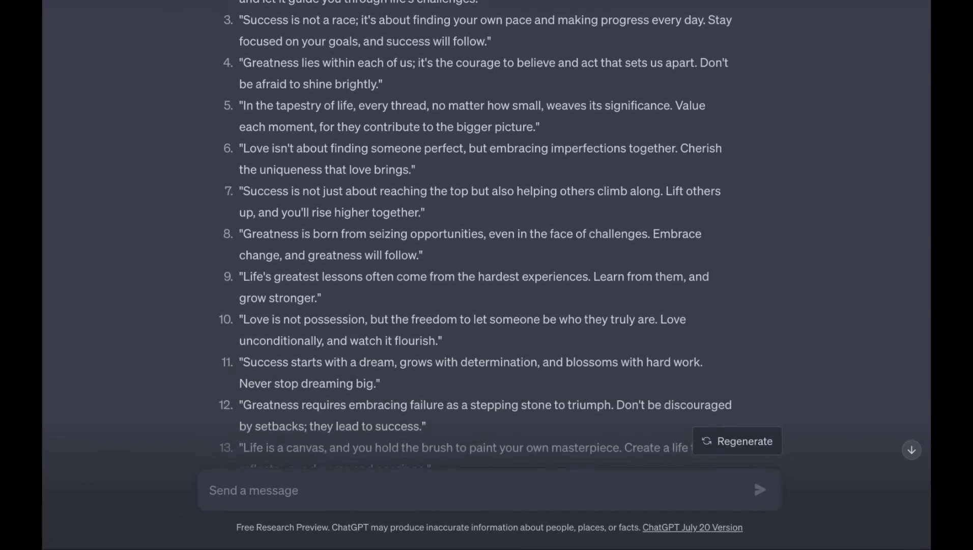
{"action": "scroll", "coordinate": [486, 229], "scroll_direction": "down", "scroll_amount": 8}
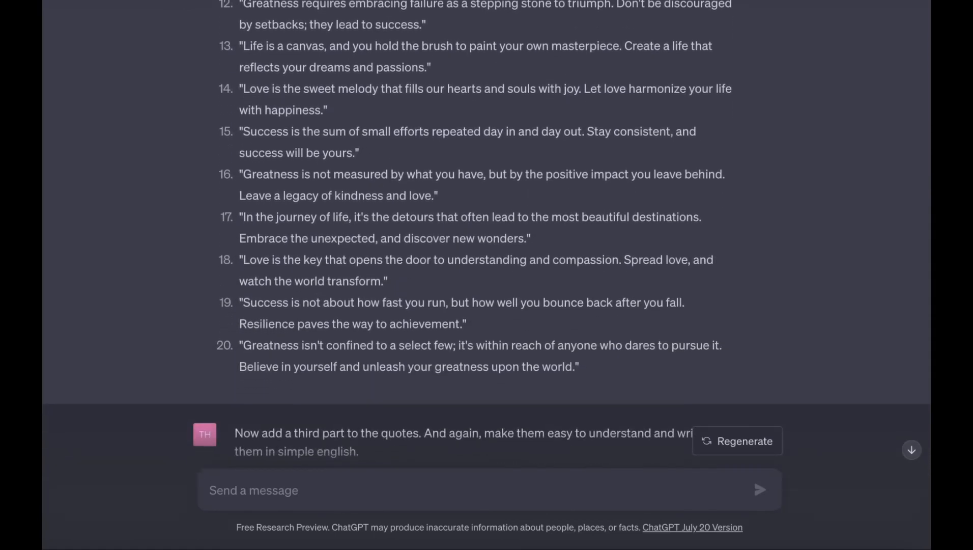
{"action": "scroll", "coordinate": [486, 229], "scroll_direction": "down", "scroll_amount": 5}
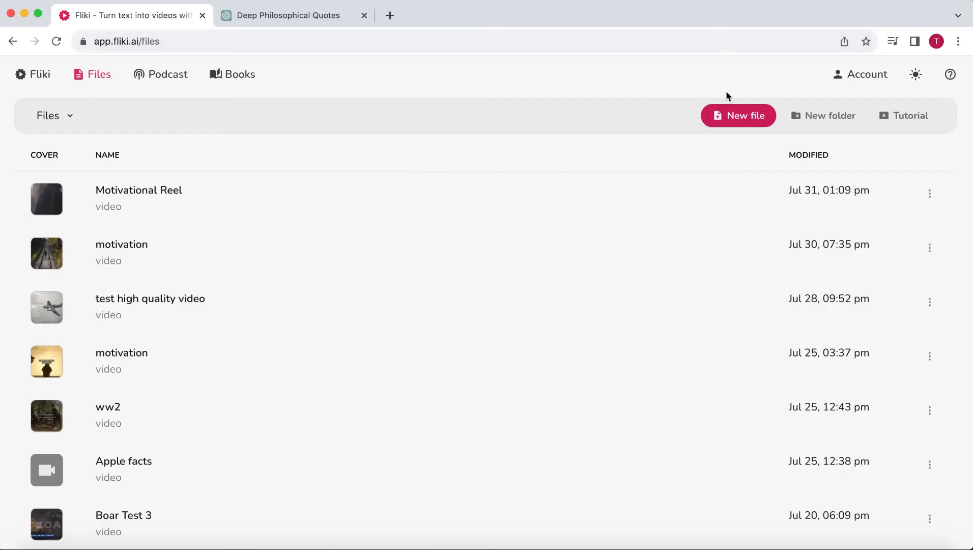
In Fliki, create a new English video file named "Motivational short video".
{"action": "left_click", "coordinate": [739, 124]}
{"action": "type", "text": "Motivational short video"}
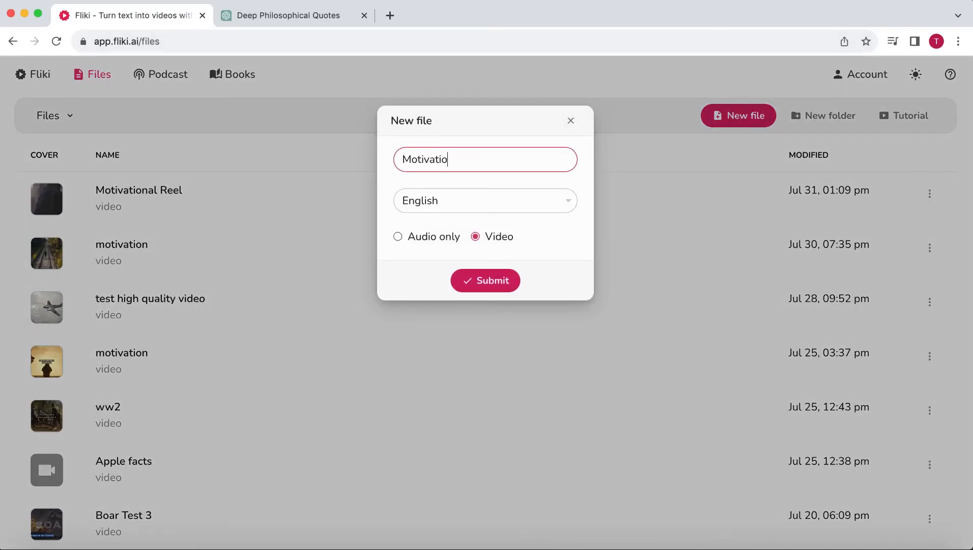
{"action": "left_click", "coordinate": [483, 280]}
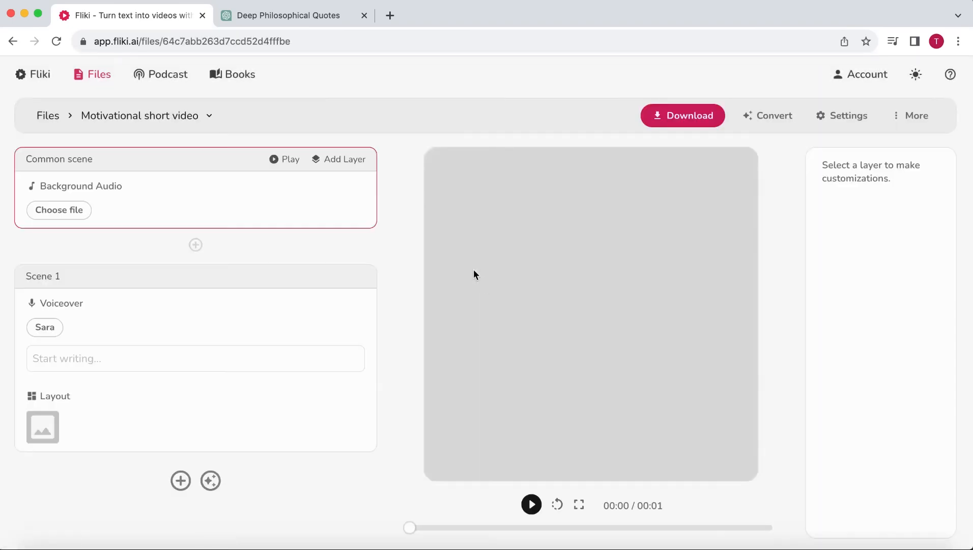
Copy quote 7 about success from the ChatGPT list into Scene 1's voiceover, starting its last sentence with "Because in the journey to success".
{"action": "left_click", "coordinate": [285, 17]}
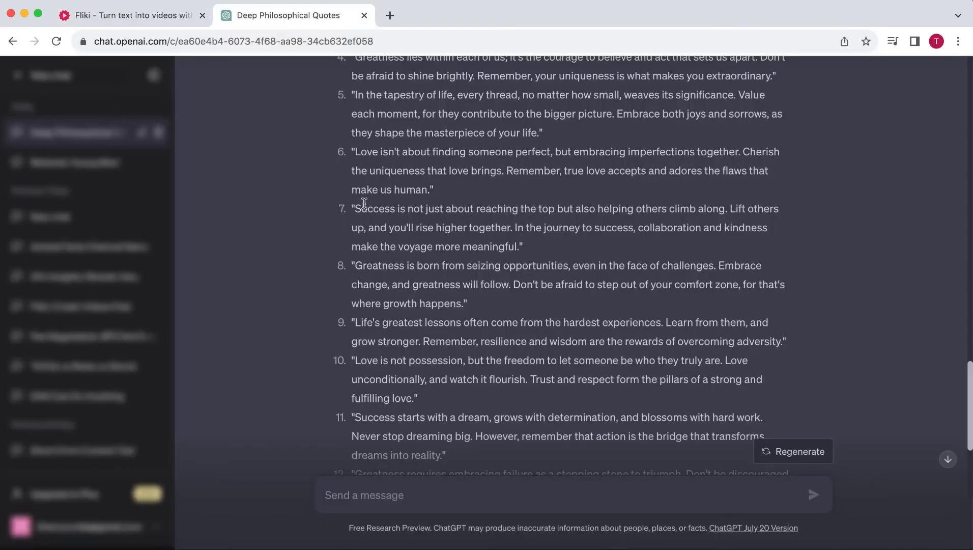
{"action": "left_click_drag", "start_coordinate": [364, 203], "coordinate": [524, 249]}
{"action": "left_click", "coordinate": [127, 16]}
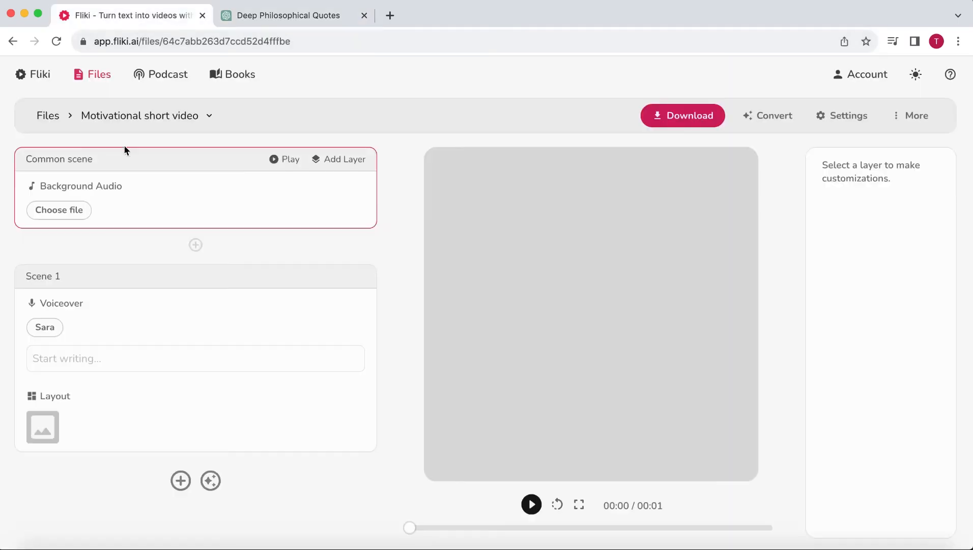
{"action": "left_click", "coordinate": [133, 356]}
{"action": "type", "text": "Success is not just about reaching the top but also helping others climb along. Lift others up, and you'll rise higher together. Because in the journey to success, collaboration and kindness make the voyage more meaningful."}
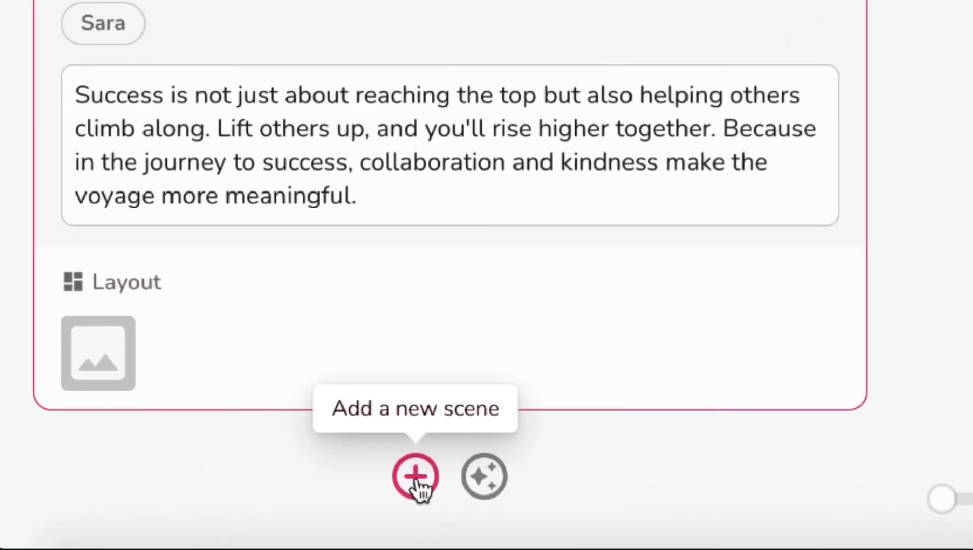
Add Scene 2 and move the voiceover text from "but also helping others climb along." onward out of Scene 1 into it.
{"action": "left_click", "coordinate": [415, 476]}
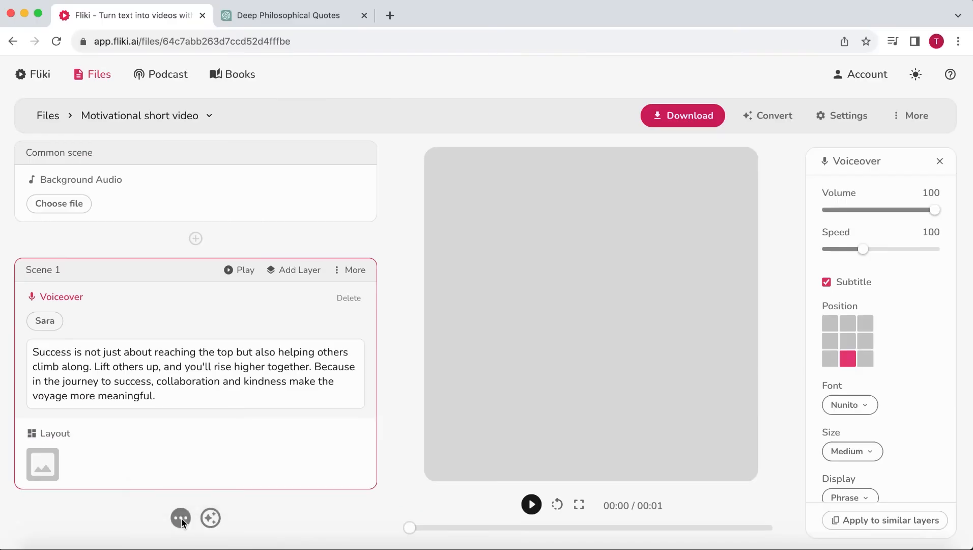
{"action": "scroll", "coordinate": [181, 517], "scroll_direction": "down", "scroll_amount": 3}
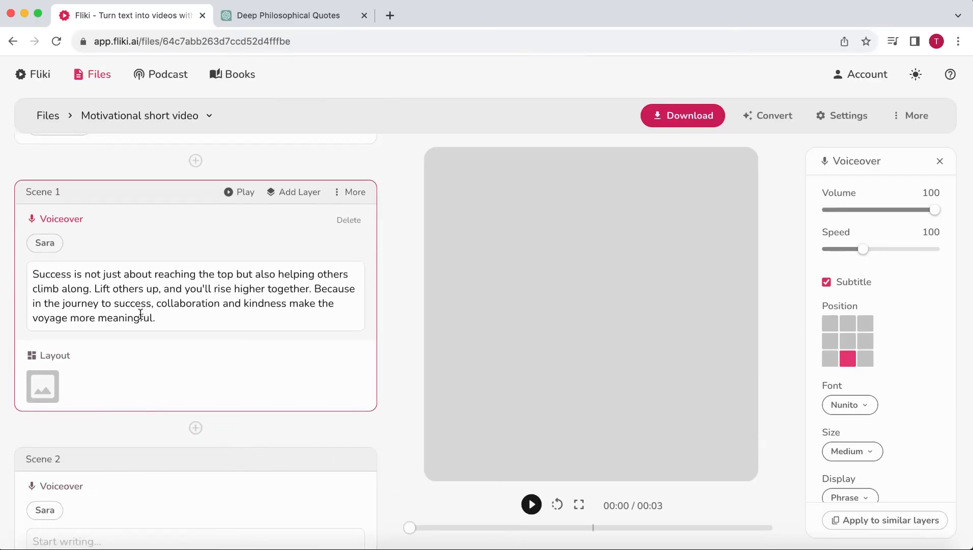
{"action": "left_click_drag", "start_coordinate": [163, 319], "coordinate": [232, 274]}
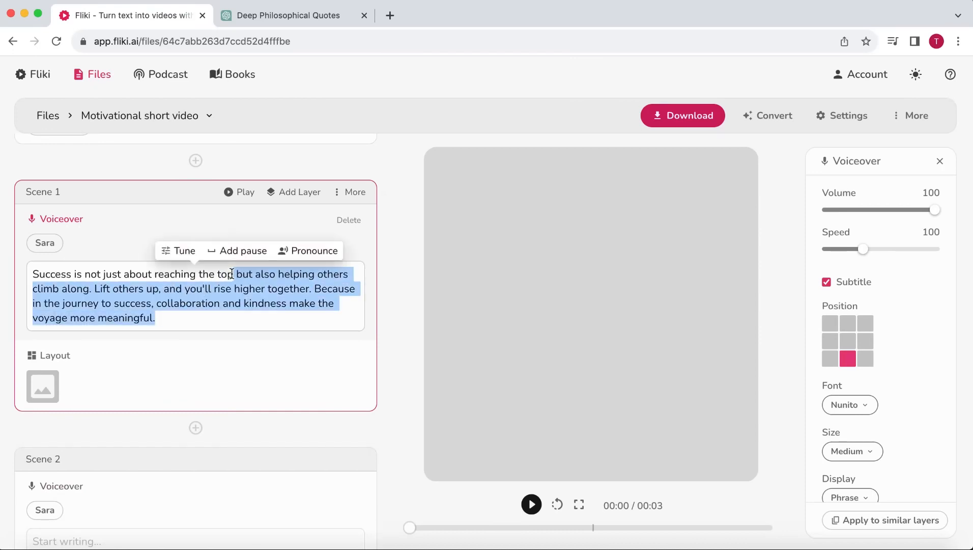
{"action": "key", "text": "cmd+x"}
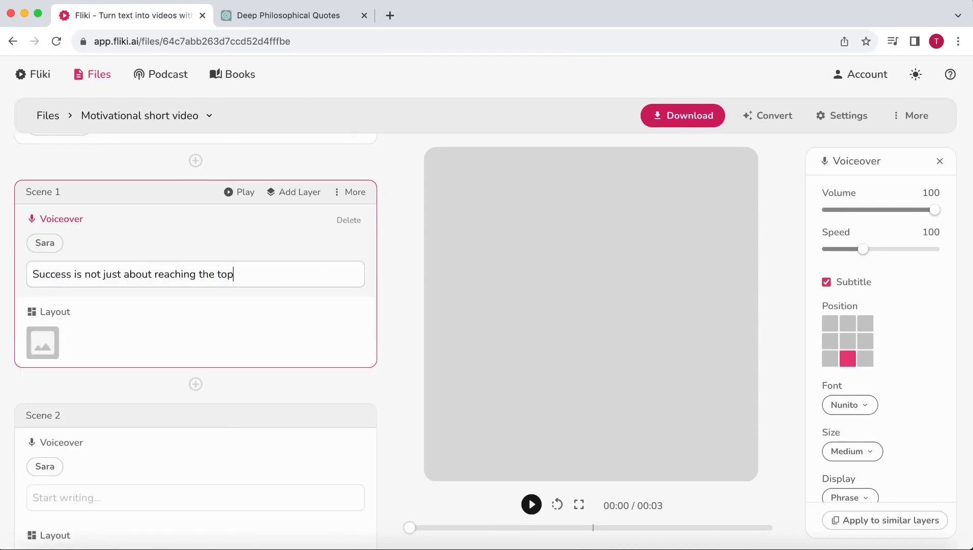
{"action": "scroll", "coordinate": [200, 343], "scroll_direction": "down", "scroll_amount": 2}
{"action": "left_click", "coordinate": [184, 399]}
{"action": "key", "text": "cmd+v"}
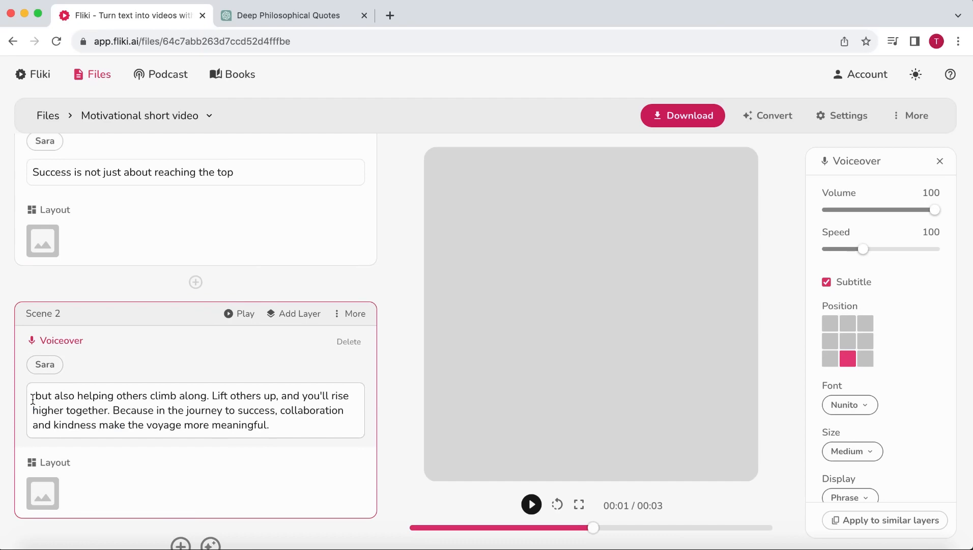
Split the voiceover further so Scene 3 holds "Lift others up," and a new Scene 4 begins with "and you'll rise higher together.".
{"action": "key", "text": "Return"}
{"action": "key", "text": "cmd+v"}
{"action": "key", "text": "Return"}
{"action": "left_click_drag", "start_coordinate": [120, 252], "coordinate": [102, 224]}
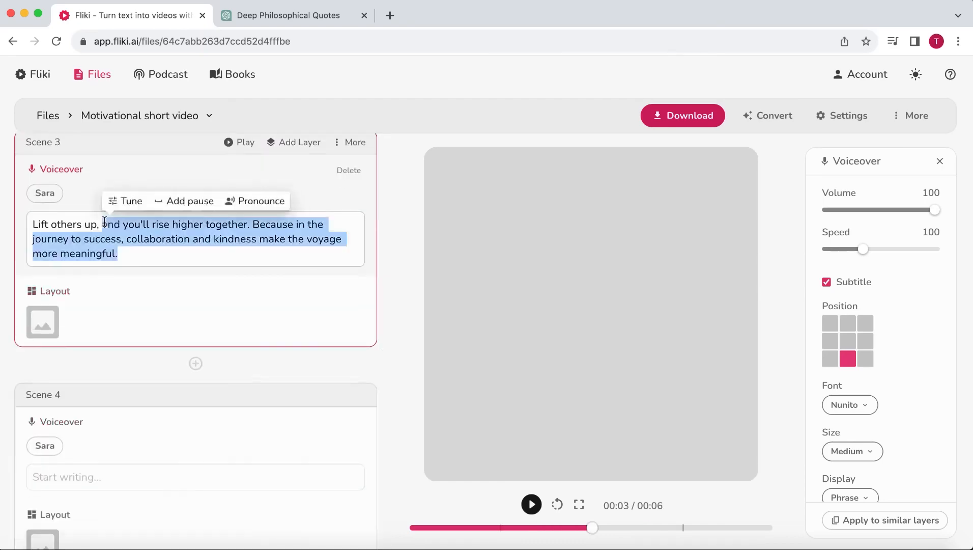
{"action": "key", "text": "cmd+x"}
{"action": "left_click", "coordinate": [178, 476]}
{"action": "key", "text": "cmd+v"}
Add Scene 5 and move the voiceover text from "Because in the journey to success," onward out of Scene 4 into it.
{"action": "key", "text": "Return"}
{"action": "left_click_drag", "start_coordinate": [335, 172], "coordinate": [202, 161]}
{"action": "key", "text": "cmd+x"}
{"action": "left_click", "coordinate": [178, 390]}
{"action": "key", "text": "cmd+v"}
Split off "collaboration and kindness" into Scene 6 and "make the voyage more meaningful." into a new Scene 7.
{"action": "key", "text": "Return"}
{"action": "key", "text": "cmd+x"}
{"action": "key", "text": "cmd+v"}
{"action": "left_click_drag", "start_coordinate": [165, 395], "coordinate": [315, 391]}
{"action": "key", "text": "cmd+x"}
{"action": "key", "text": "Return"}
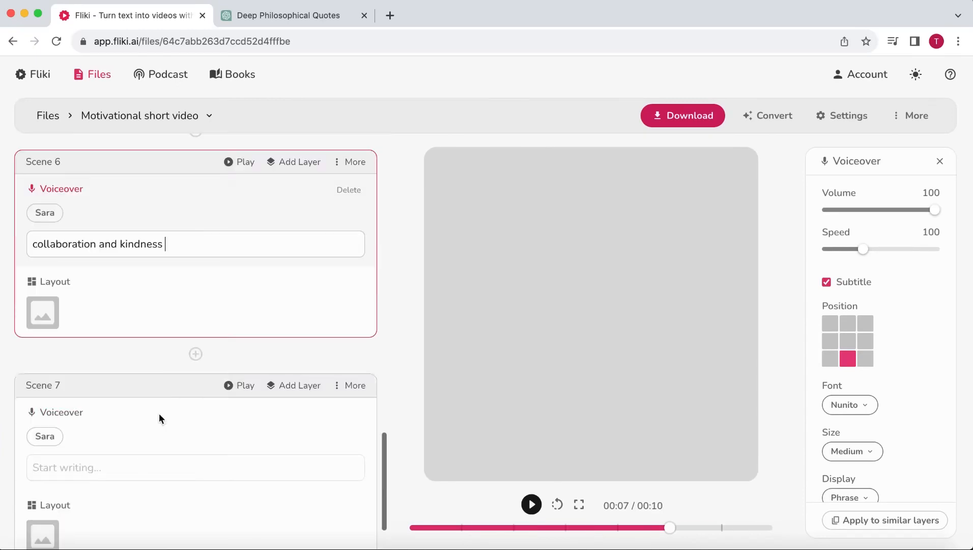
{"action": "key", "text": "cmd+v"}
Search the stock video library for "cinematic" and use an 11-second clip as Scene 1's layout media.
{"action": "scroll", "coordinate": [140, 462], "scroll_direction": "up", "scroll_amount": 20}
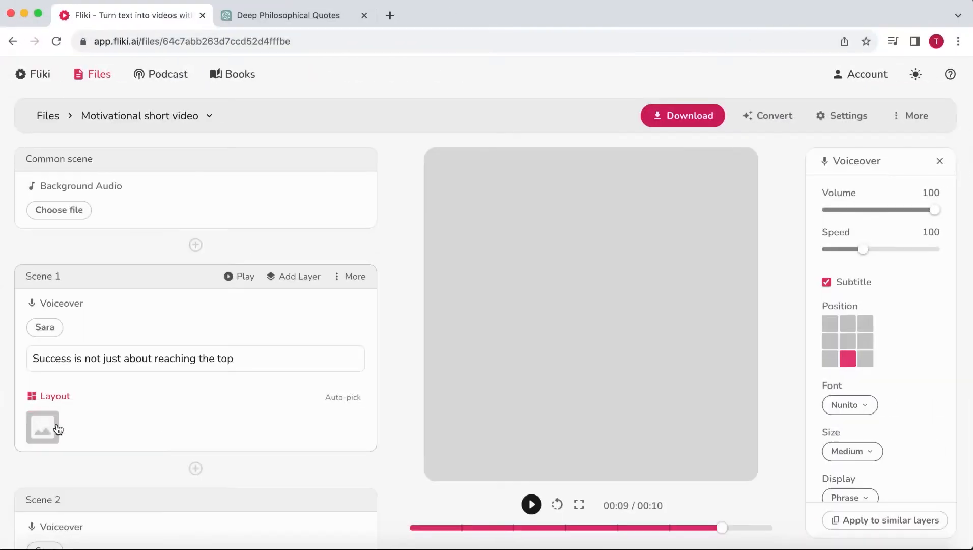
{"action": "left_click", "coordinate": [53, 428]}
{"action": "type", "text": "cinematic"}
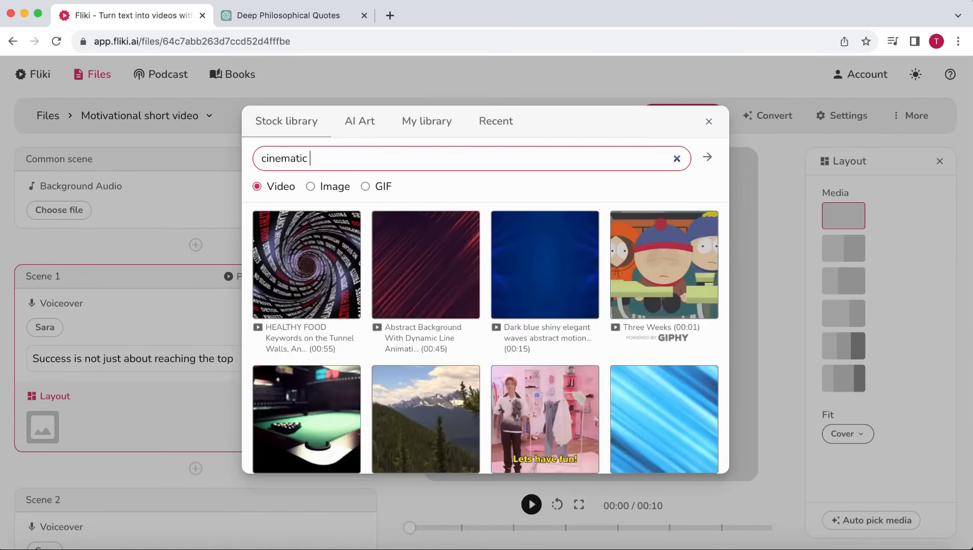
{"action": "key", "text": "Return"}
{"action": "left_click", "coordinate": [318, 259]}
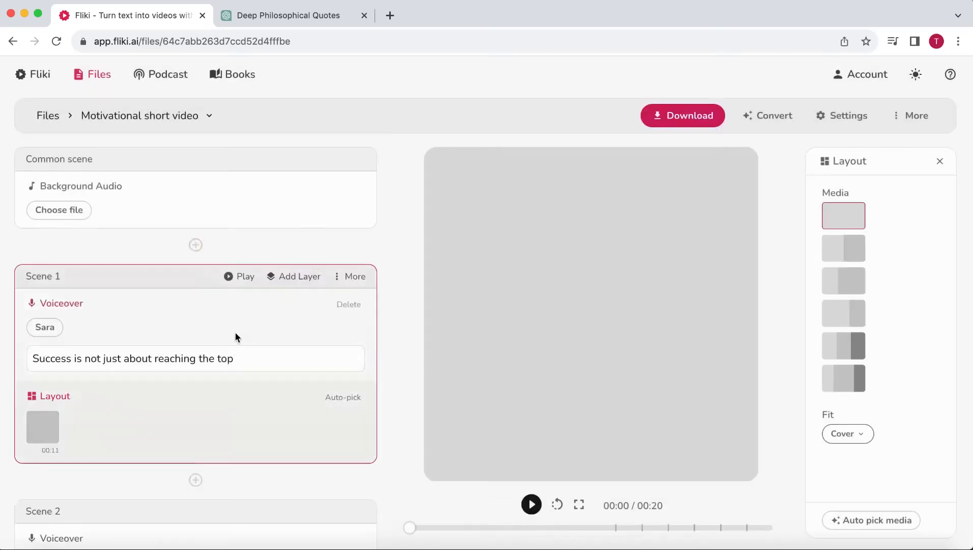
Search the stock videos for "cinematic" and set the epic drone shot of a millennial hiker as Scene 2's layout media.
{"action": "scroll", "coordinate": [235, 331], "scroll_direction": "down", "scroll_amount": 4}
{"action": "left_click", "coordinate": [43, 473]}
{"action": "type", "text": "cinematic"}
{"action": "key", "text": "Return"}
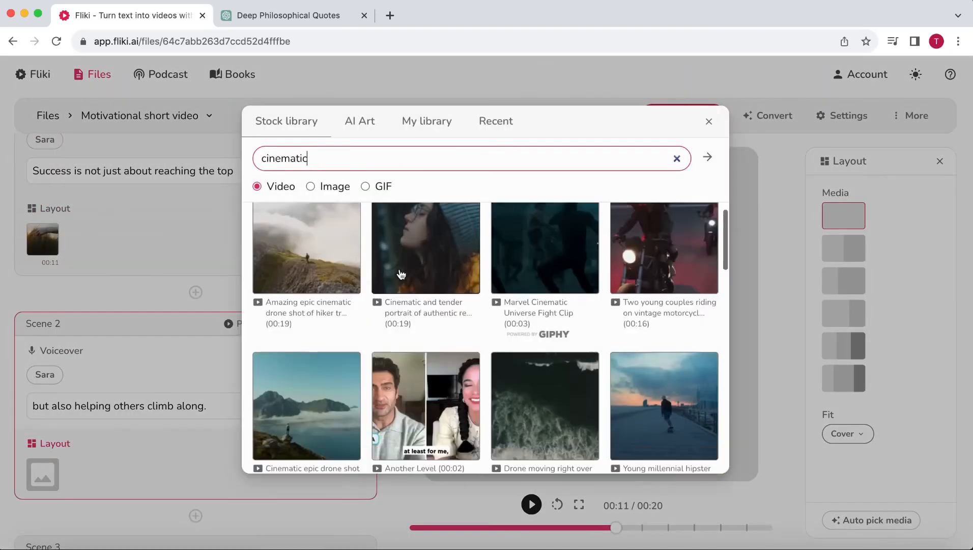
{"action": "scroll", "coordinate": [321, 296], "scroll_direction": "down", "scroll_amount": 3}
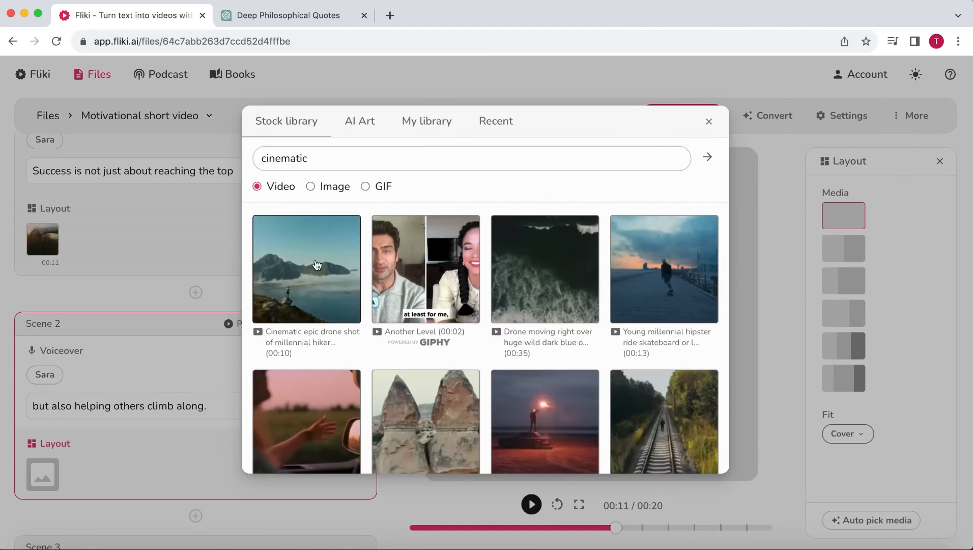
{"action": "left_click", "coordinate": [320, 295]}
Search the stock videos for "slowmotion" and set the Slow Motion Rain on Plant clip as Scene 3's layout media.
{"action": "scroll", "coordinate": [195, 293], "scroll_direction": "down", "scroll_amount": 5}
{"action": "left_click", "coordinate": [43, 409]}
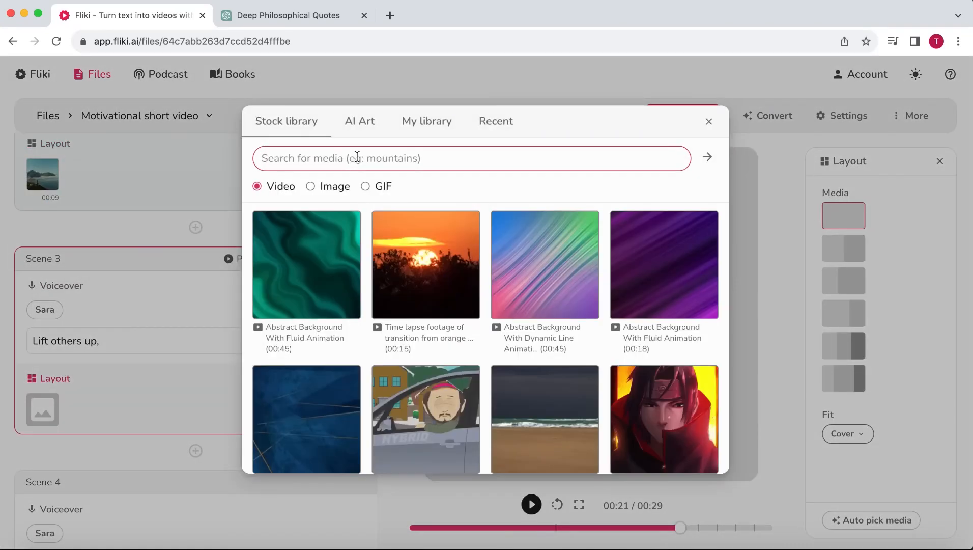
{"action": "type", "text": "slowmotion"}
{"action": "key", "text": "Return"}
{"action": "scroll", "coordinate": [464, 339], "scroll_direction": "down", "scroll_amount": 2}
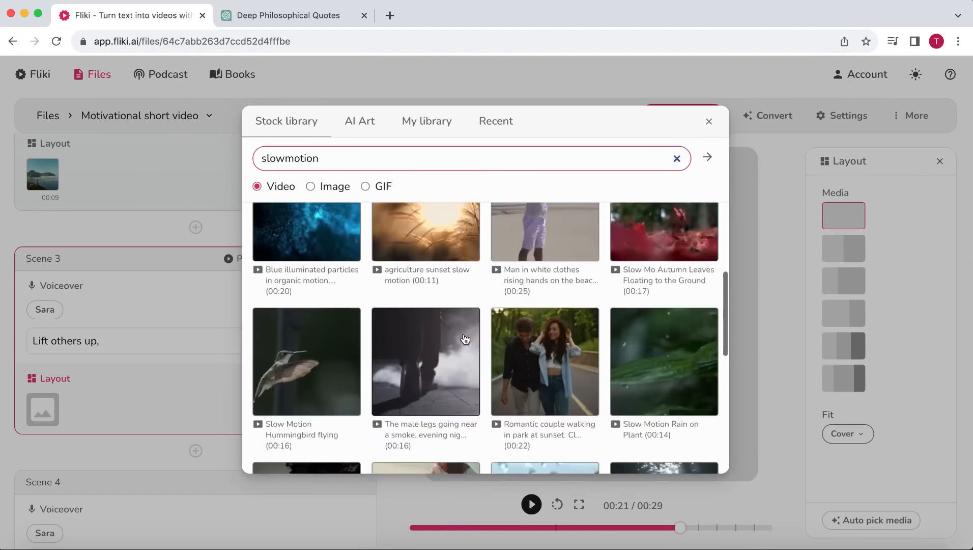
{"action": "left_click", "coordinate": [653, 370]}
Search the stock videos for "nature" and set the aerial drone flight over the canyon as Scene 4's layout media.
{"action": "scroll", "coordinate": [40, 430], "scroll_direction": "down", "scroll_amount": 4}
{"action": "left_click", "coordinate": [40, 424]}
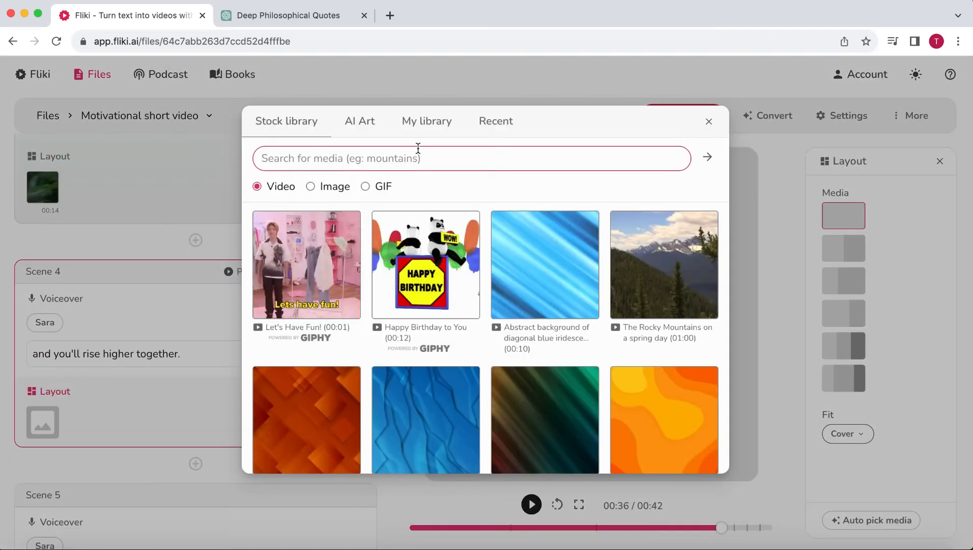
{"action": "type", "text": "nature"}
{"action": "key", "text": "Return"}
{"action": "scroll", "coordinate": [312, 294], "scroll_direction": "down", "scroll_amount": 2}
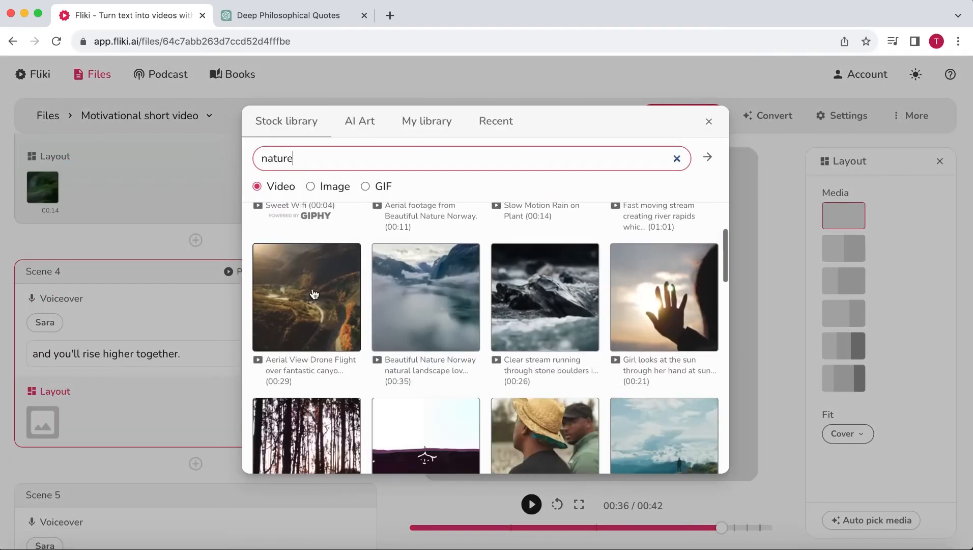
{"action": "left_click", "coordinate": [312, 294]}
Search the stock videos for "cinematic" and set the clip of two young couples riding vintage motorcycles as Scene 5's layout media.
{"action": "scroll", "coordinate": [257, 363], "scroll_direction": "down", "scroll_amount": 4}
{"action": "left_click", "coordinate": [42, 403]}
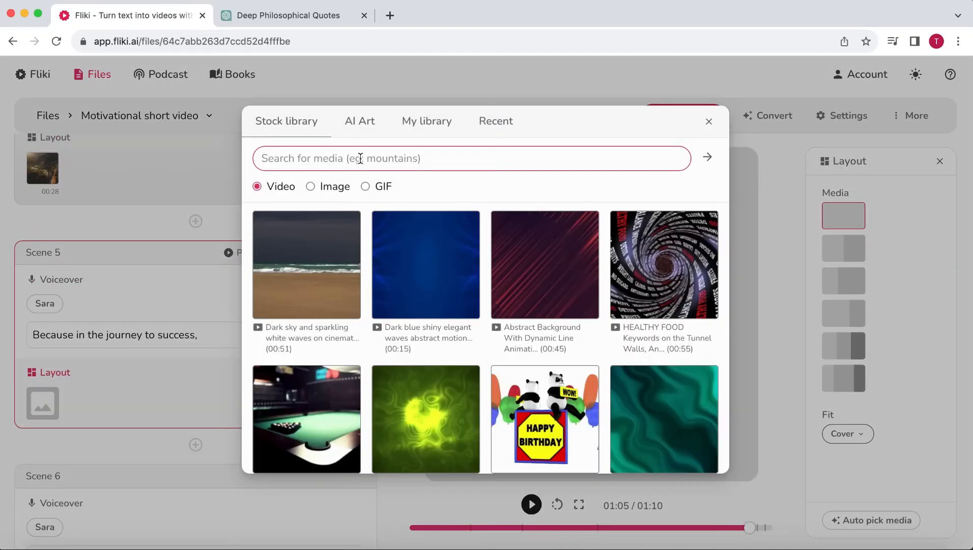
{"action": "type", "text": "cinematic"}
{"action": "key", "text": "Return"}
{"action": "scroll", "coordinate": [544, 315], "scroll_direction": "down", "scroll_amount": 5}
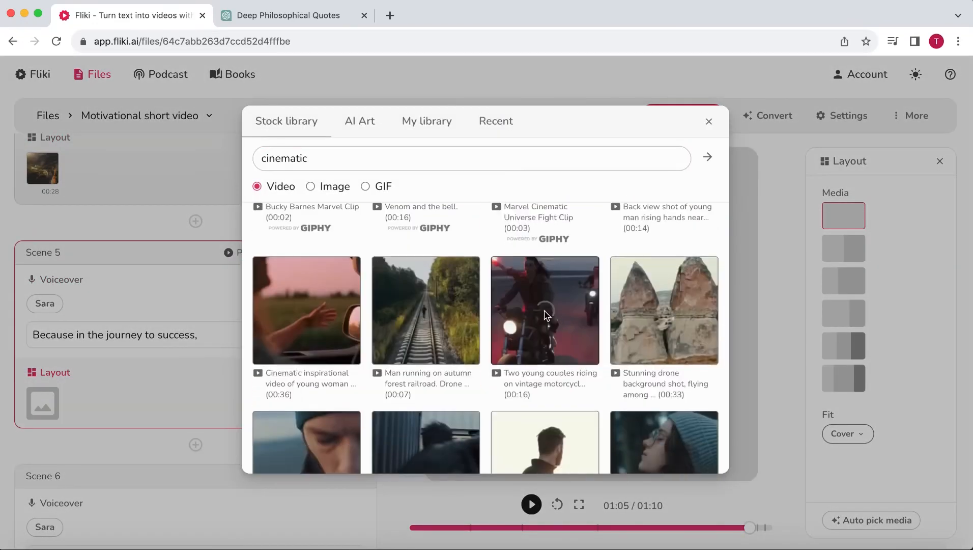
{"action": "left_click", "coordinate": [545, 315]}
Search the stock videos for "nature" and set the girl looking at the sun through her hand as Scene 6's layout media.
{"action": "scroll", "coordinate": [245, 334], "scroll_direction": "down", "scroll_amount": 3}
{"action": "left_click", "coordinate": [42, 418]}
{"action": "type", "text": "nature"}
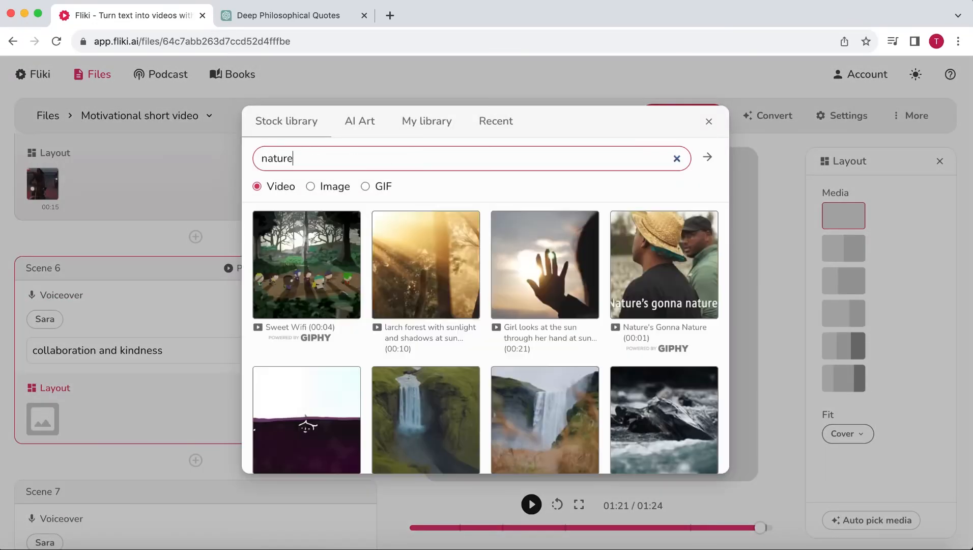
{"action": "left_click", "coordinate": [537, 269]}
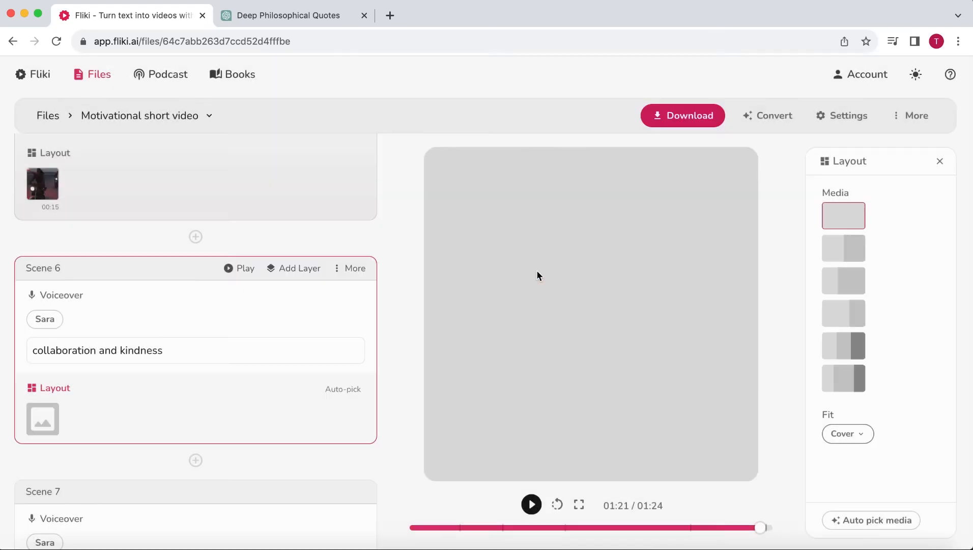
Search the stock videos for "cinematic" and set the incredible epic aerial drone shot as Scene 7's layout media.
{"action": "scroll", "coordinate": [292, 345], "scroll_direction": "down", "scroll_amount": 4}
{"action": "left_click", "coordinate": [45, 464]}
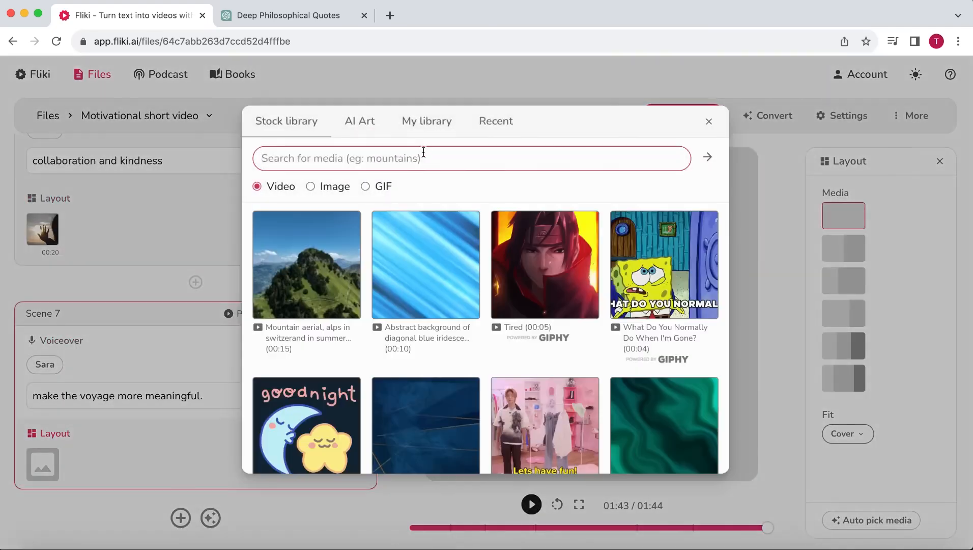
{"action": "type", "text": "cinematic"}
{"action": "key", "text": "Return"}
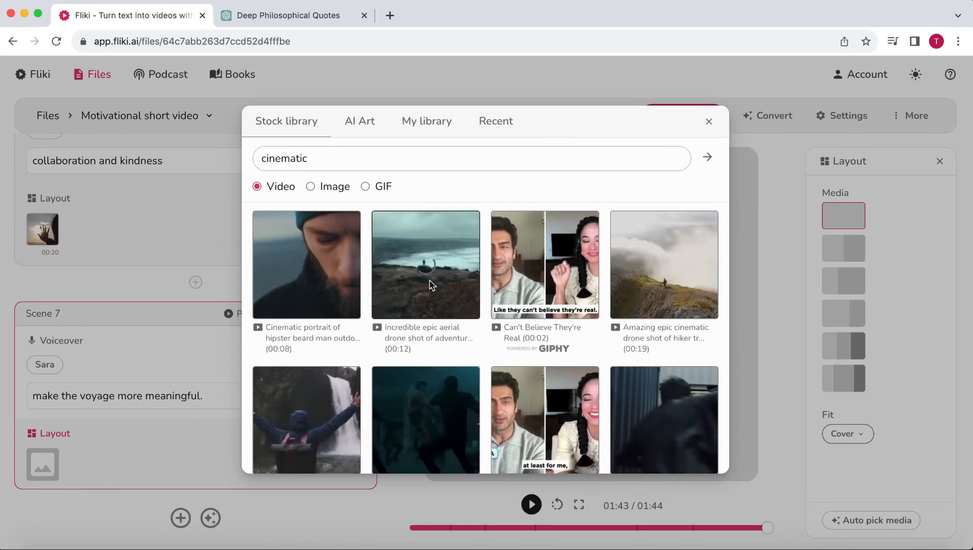
{"action": "left_click", "coordinate": [432, 285]}
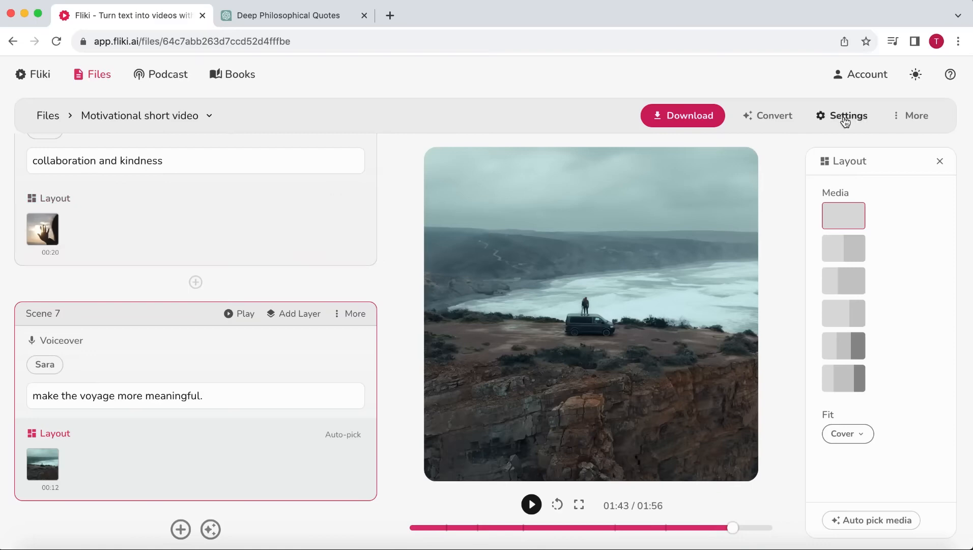
Set the video's aspect ratio to Portrait (9:16) and save the settings.
{"action": "left_click", "coordinate": [844, 116]}
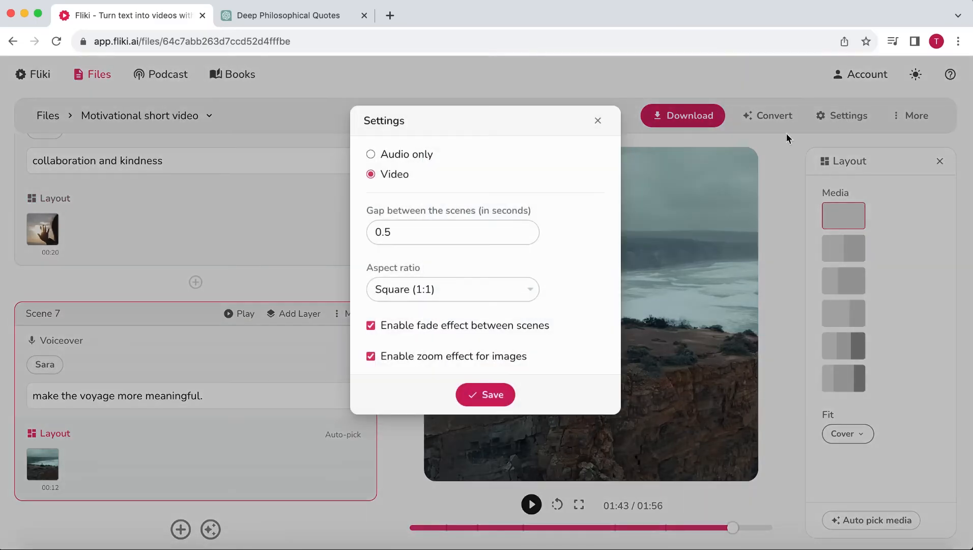
{"action": "left_click", "coordinate": [514, 289]}
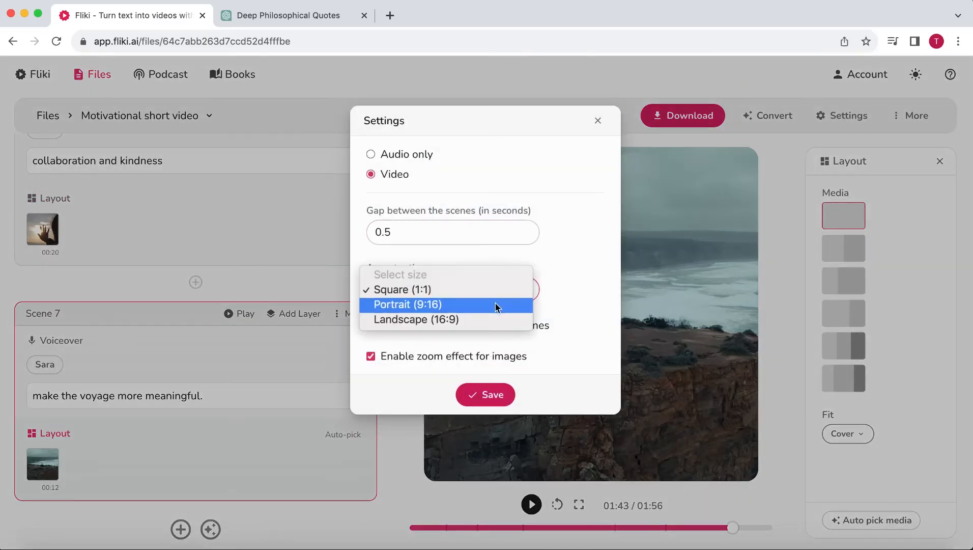
{"action": "left_click", "coordinate": [497, 306]}
{"action": "left_click", "coordinate": [474, 395]}
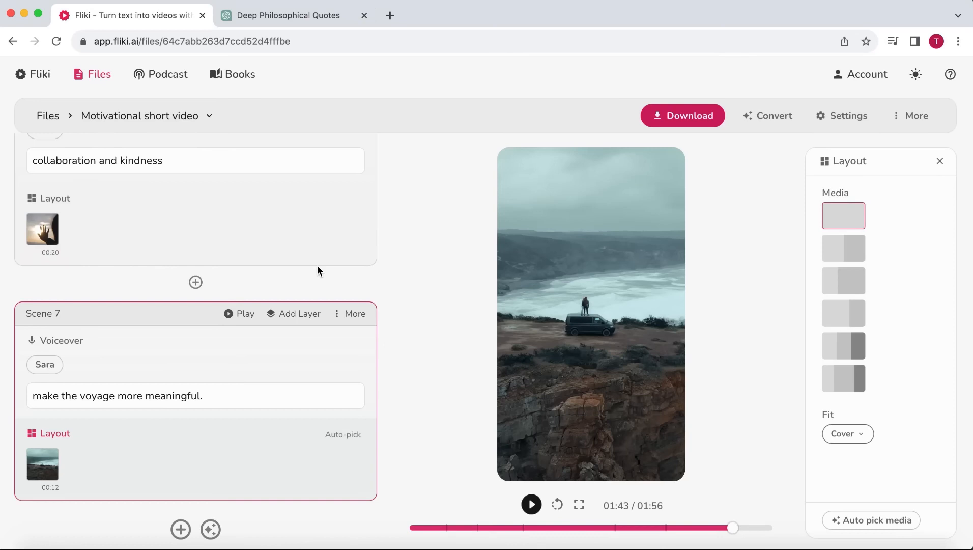
Apply Scene 1's voiceover settings to the similar layers in the file.
{"action": "scroll", "coordinate": [317, 265], "scroll_direction": "up", "scroll_amount": 20}
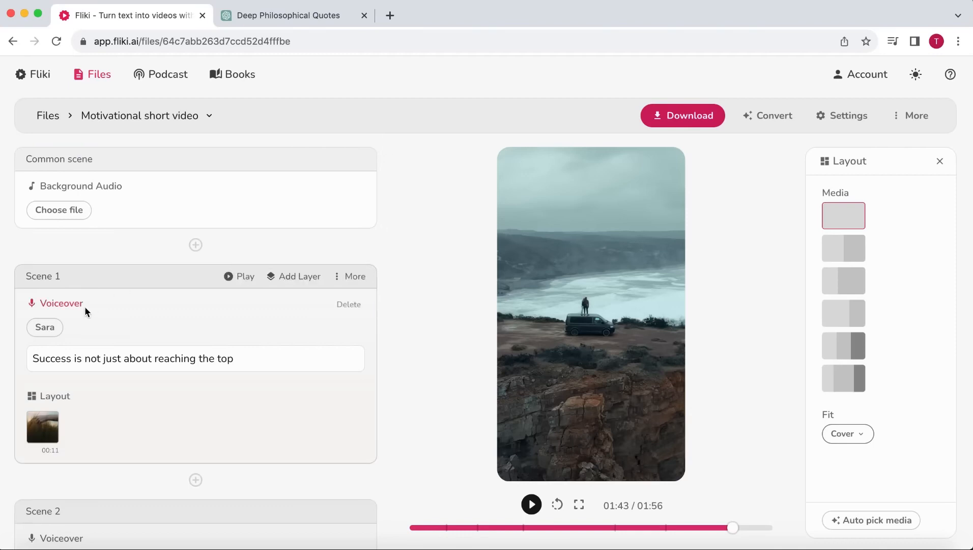
{"action": "left_click", "coordinate": [116, 328]}
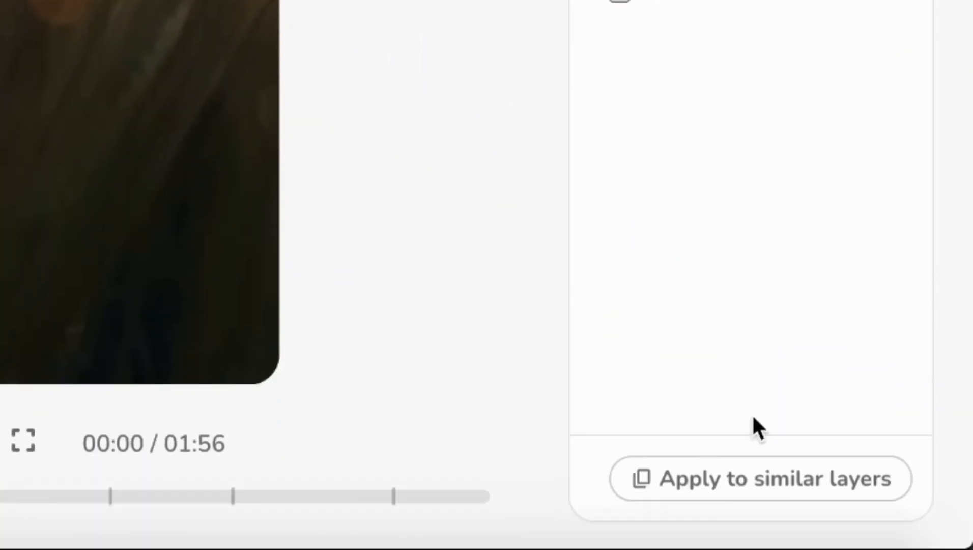
{"action": "left_click", "coordinate": [752, 495]}
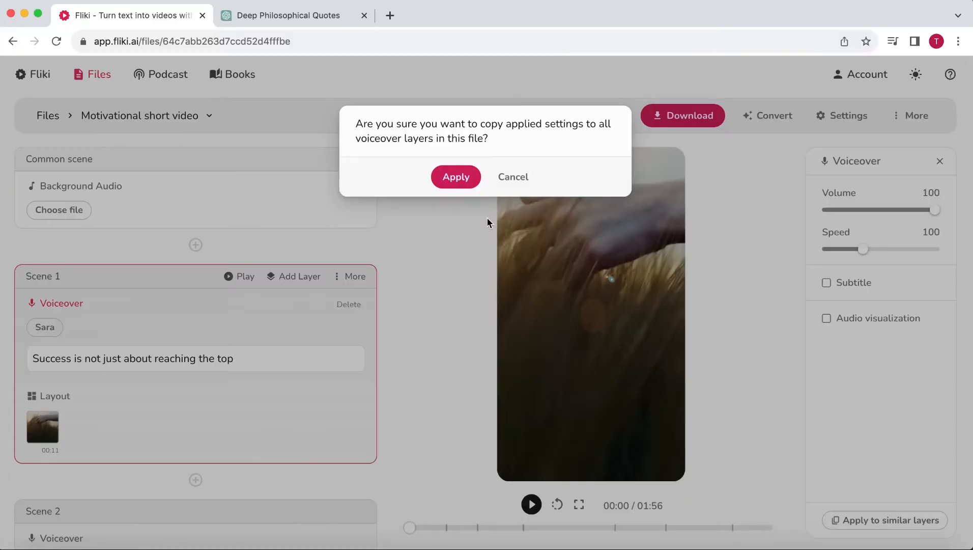
{"action": "left_click", "coordinate": [0, 0]}
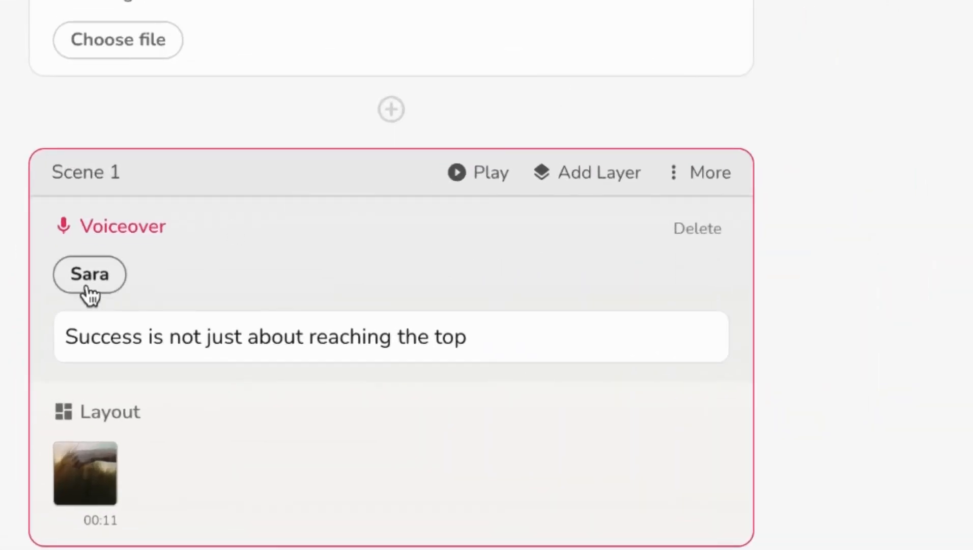
Change the voiceover to the male United States English voice Gavin and apply it to all the voiceovers.
{"action": "left_click", "coordinate": [91, 294]}
{"action": "left_click", "coordinate": [556, 180]}
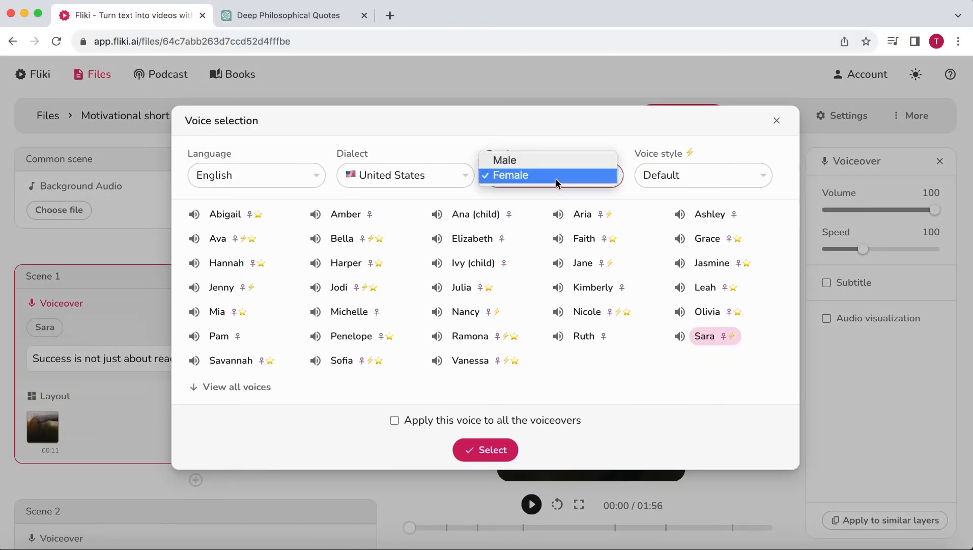
{"action": "left_click", "coordinate": [556, 161]}
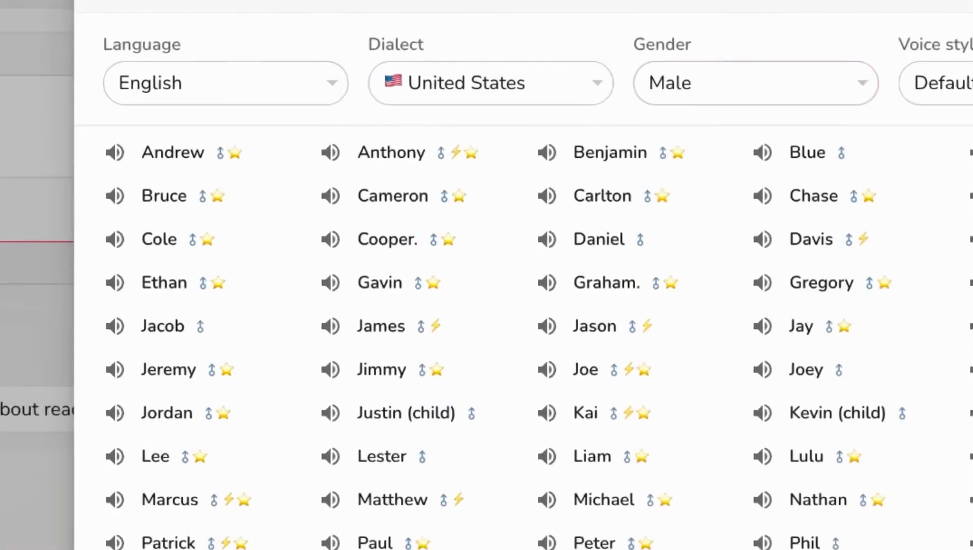
{"action": "left_click", "coordinate": [331, 282]}
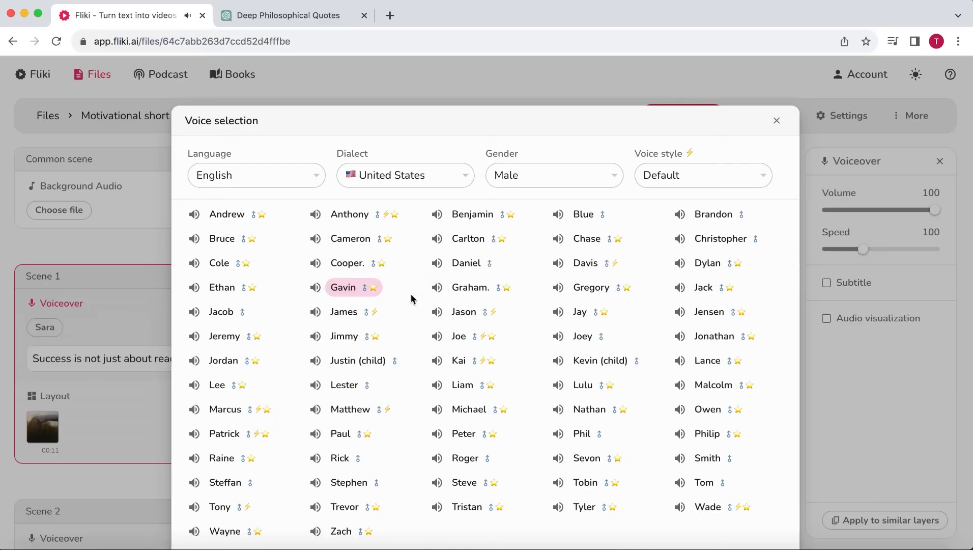
{"action": "scroll", "coordinate": [410, 293], "scroll_direction": "down", "scroll_amount": 3}
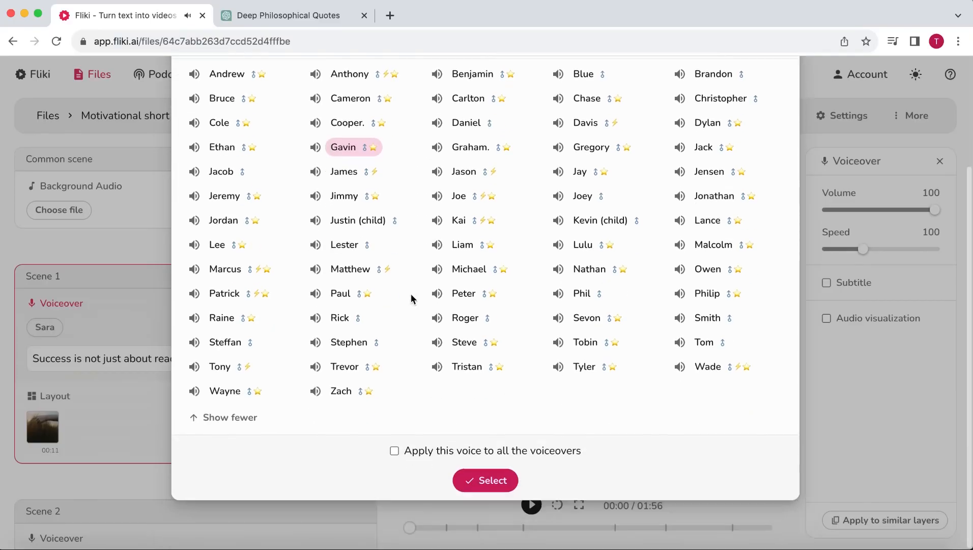
{"action": "left_click", "coordinate": [395, 451]}
{"action": "left_click", "coordinate": [483, 481]}
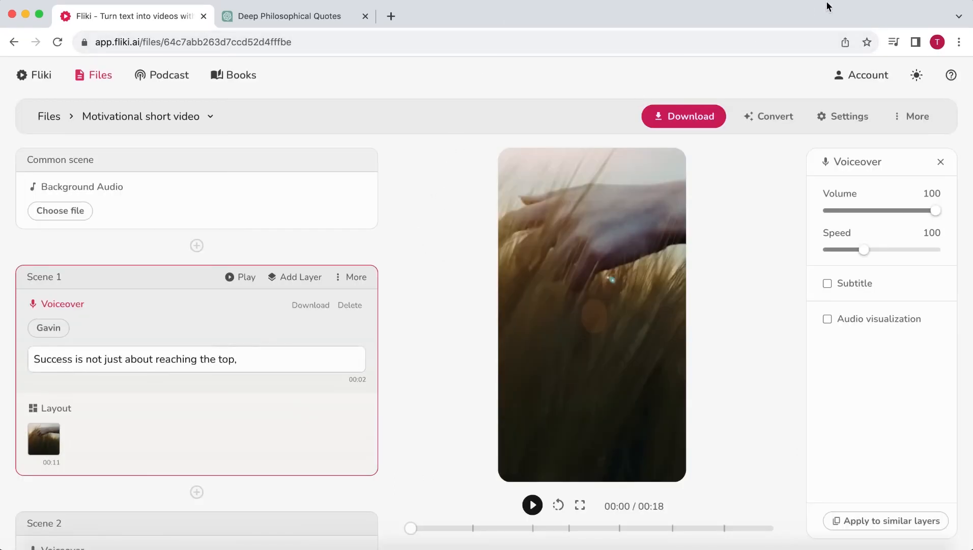
Set the gap between the scenes to 0.2 seconds and save the settings.
{"action": "left_click", "coordinate": [823, 117]}
{"action": "left_click", "coordinate": [482, 241]}
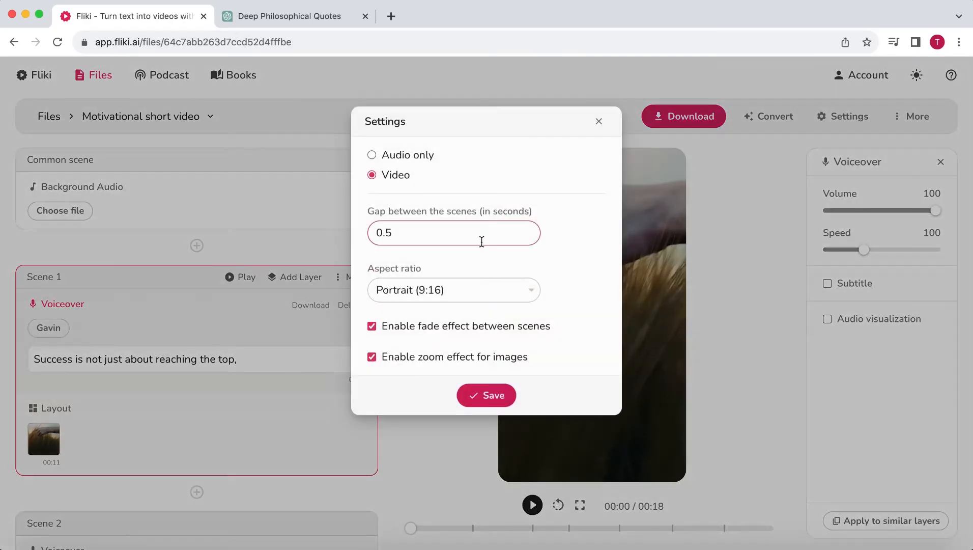
{"action": "key", "text": "BackSpace"}
{"action": "key", "text": "BackSpace"}
{"action": "type", "text": ".2"}
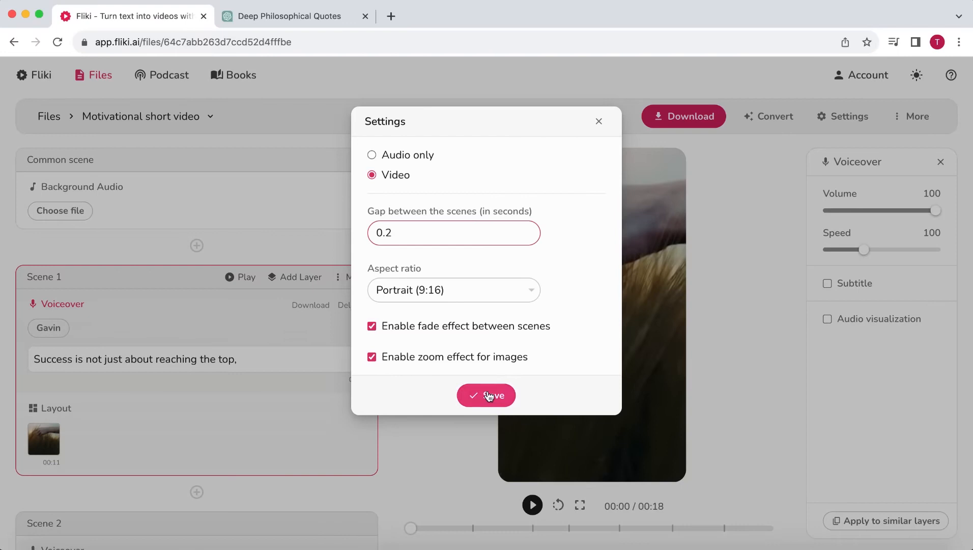
{"action": "left_click", "coordinate": [488, 396]}
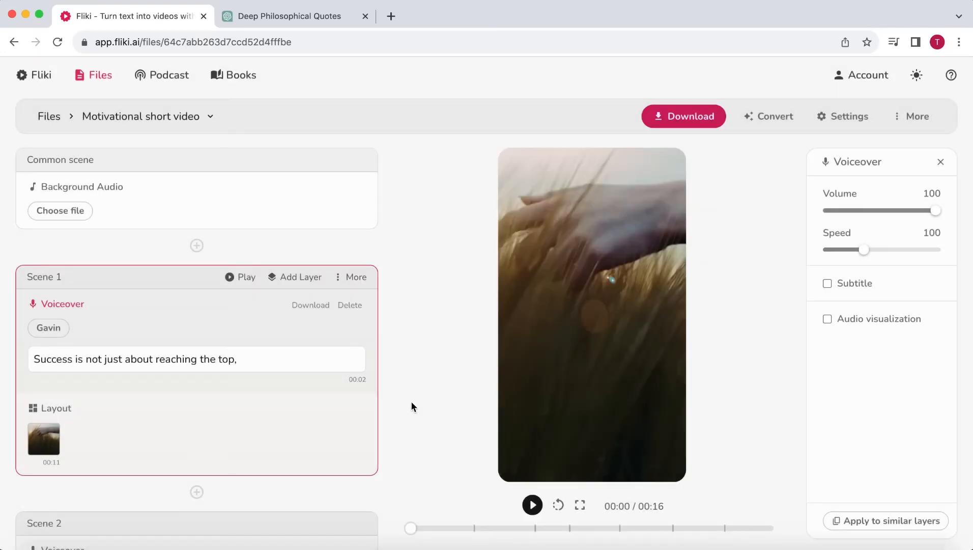
Set Scene 7's duration to 4 seconds.
{"action": "scroll", "coordinate": [388, 405], "scroll_direction": "down", "scroll_amount": 15}
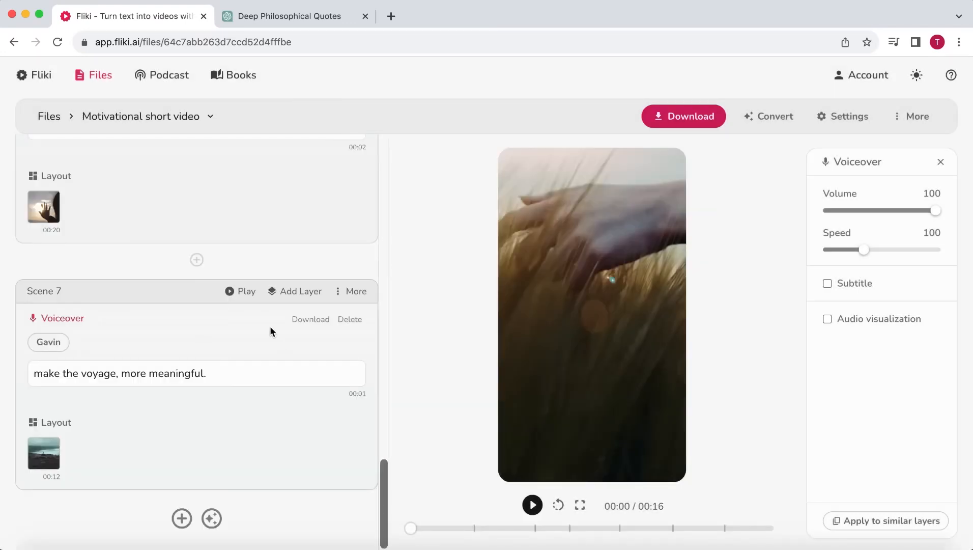
{"action": "left_click", "coordinate": [270, 327]}
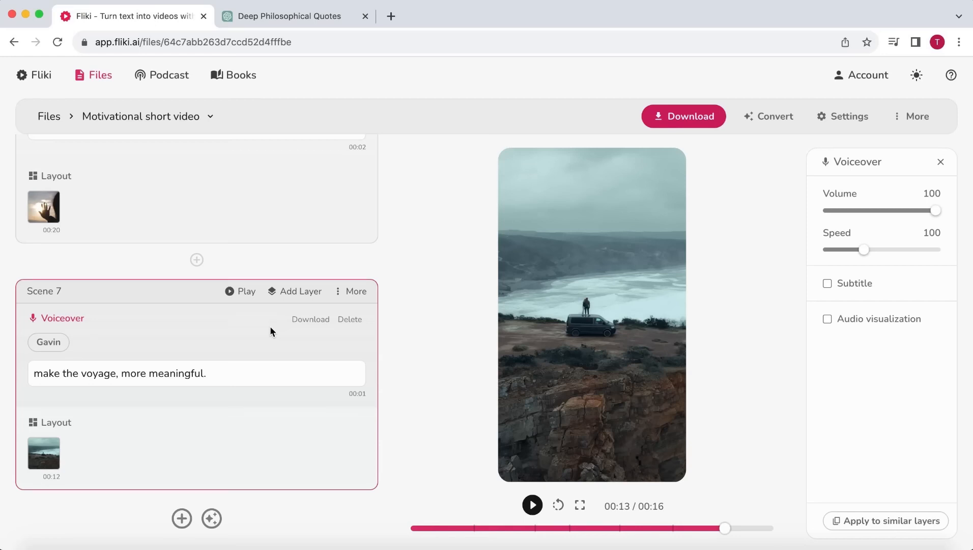
{"action": "left_click", "coordinate": [340, 293]}
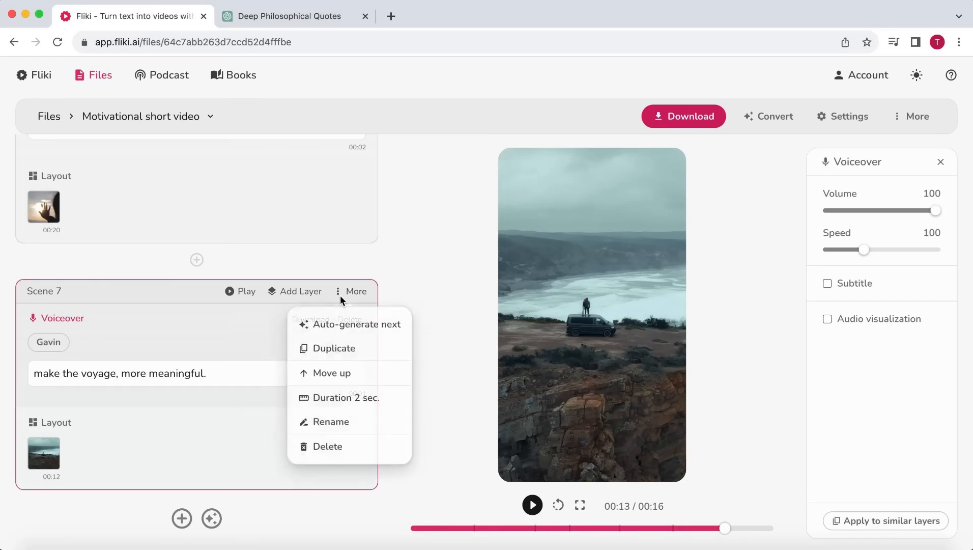
{"action": "left_click", "coordinate": [344, 402]}
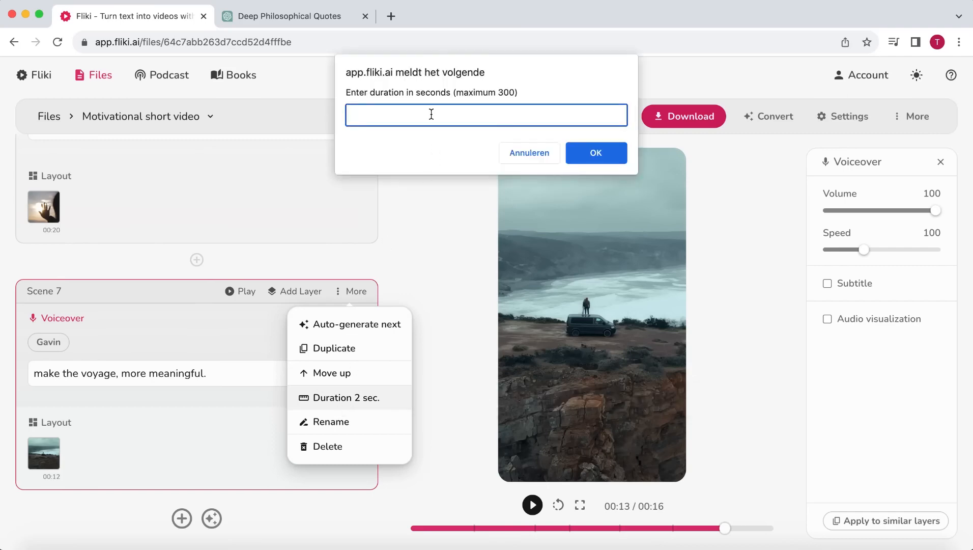
{"action": "type", "text": "4"}
{"action": "left_click", "coordinate": [592, 153]}
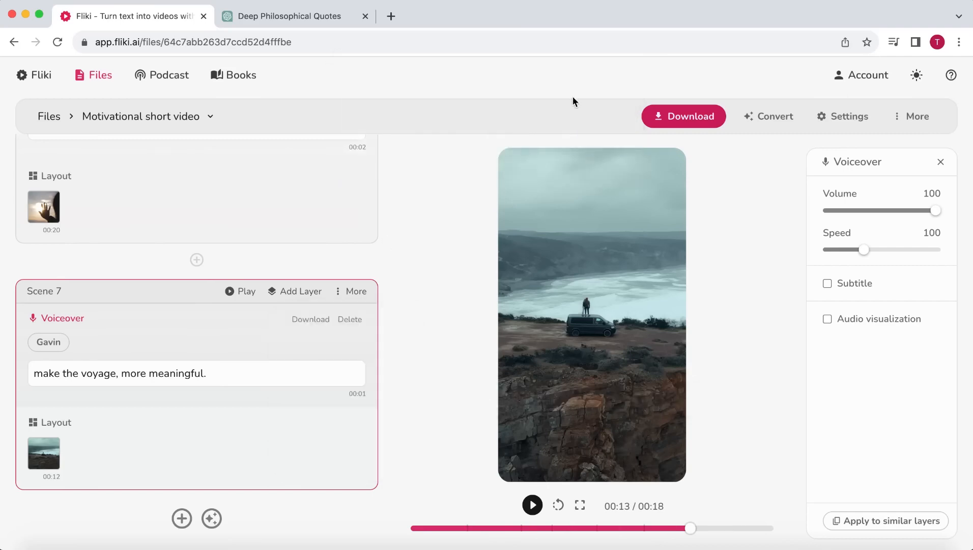
Export the finished motivational short video and download it.
{"action": "left_click", "coordinate": [681, 120]}
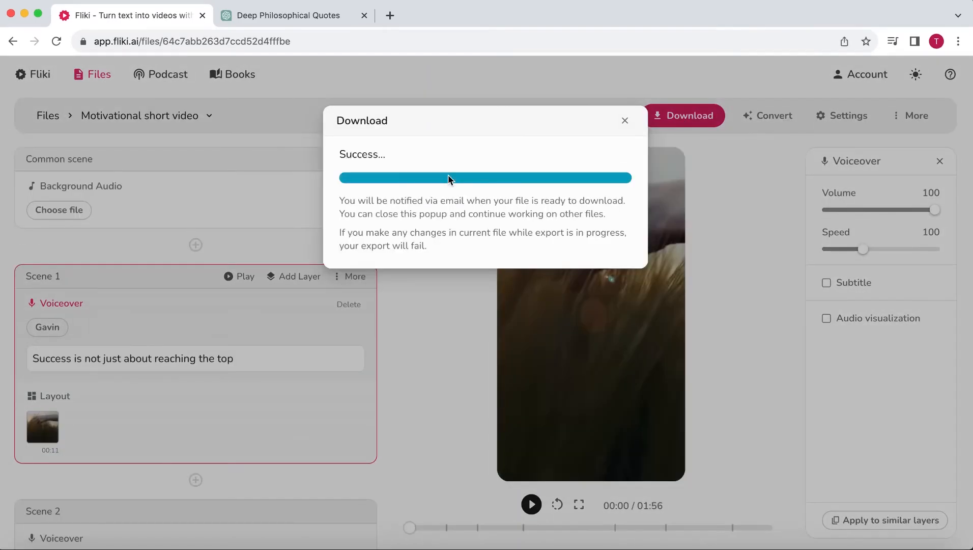
{"action": "scroll", "coordinate": [478, 292], "scroll_direction": "down", "scroll_amount": 5}
{"action": "left_click", "coordinate": [483, 445]}
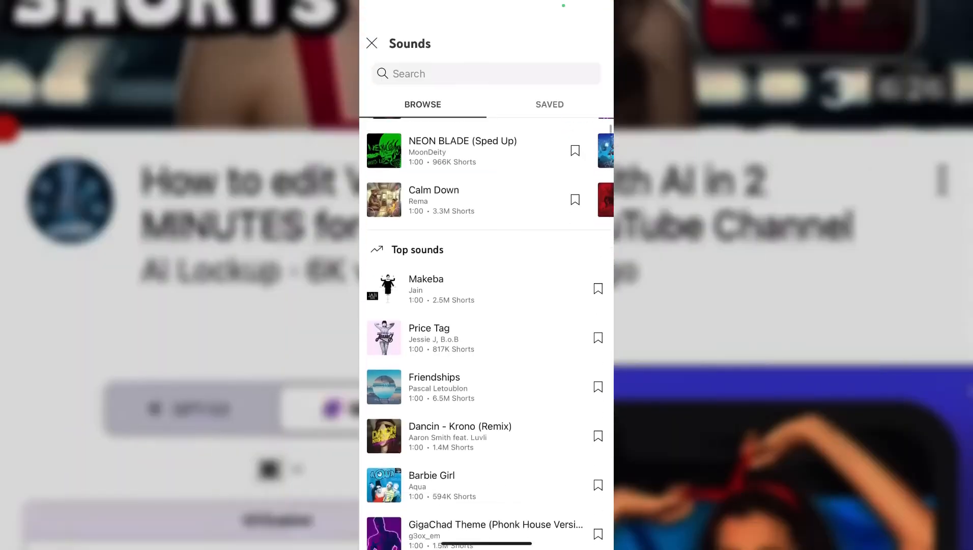
Look through the top sounds in the YouTube Shorts sound library.
{"action": "scroll", "coordinate": [486, 331], "scroll_direction": "down", "scroll_amount": 20}
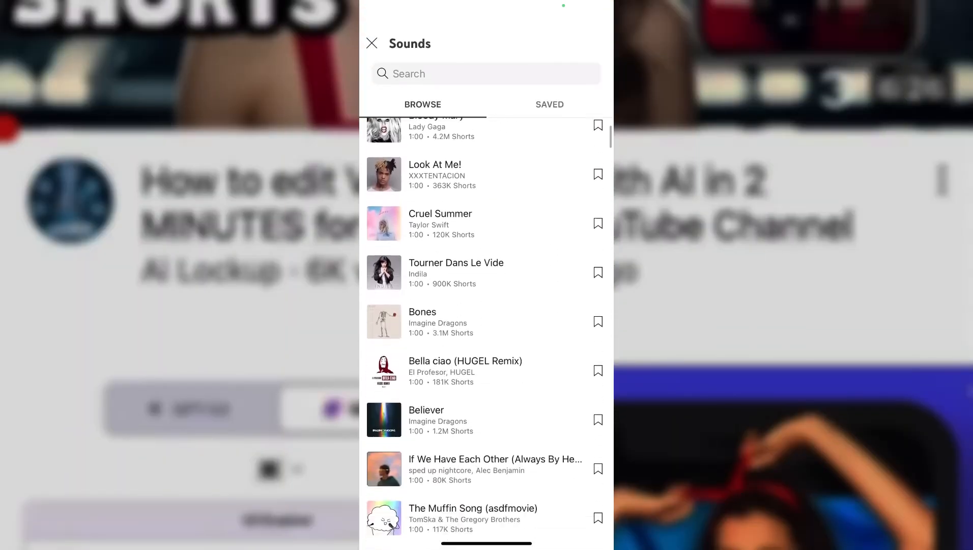
{"action": "scroll", "coordinate": [486, 331], "scroll_direction": "down", "scroll_amount": 20}
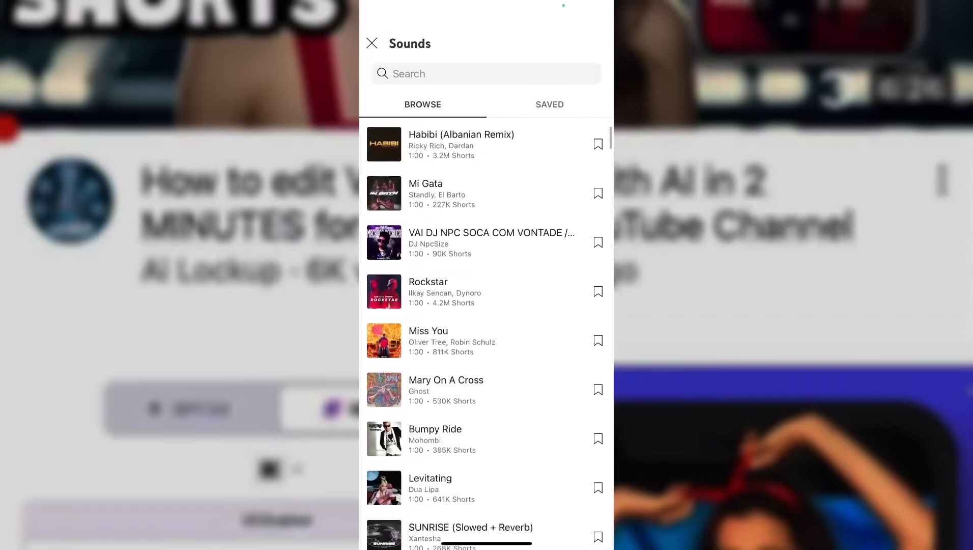
{"action": "scroll", "coordinate": [486, 331], "scroll_direction": "down", "scroll_amount": 10}
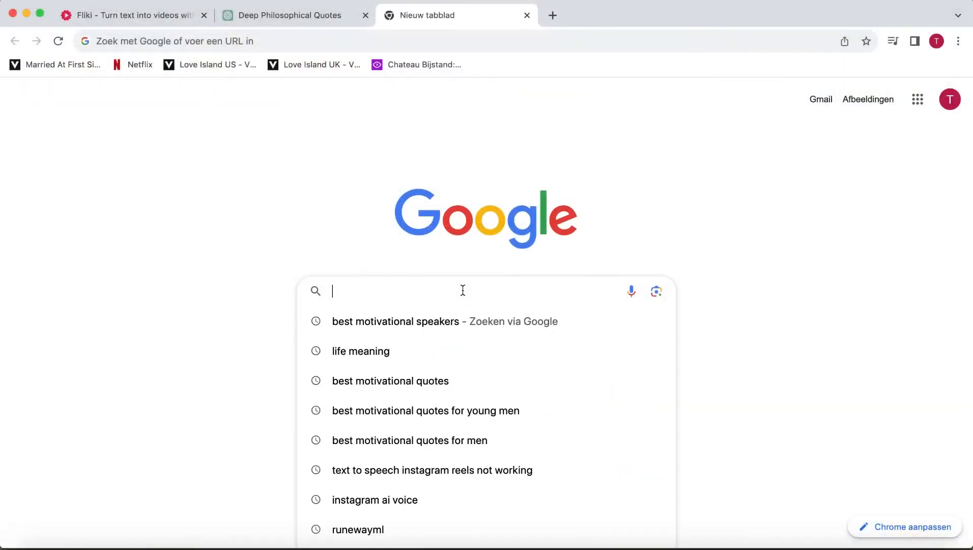
Search Google for "royalty free music" in the browser and look through the results.
{"action": "type", "text": "royalty free music"}
{"action": "key", "text": "Return"}
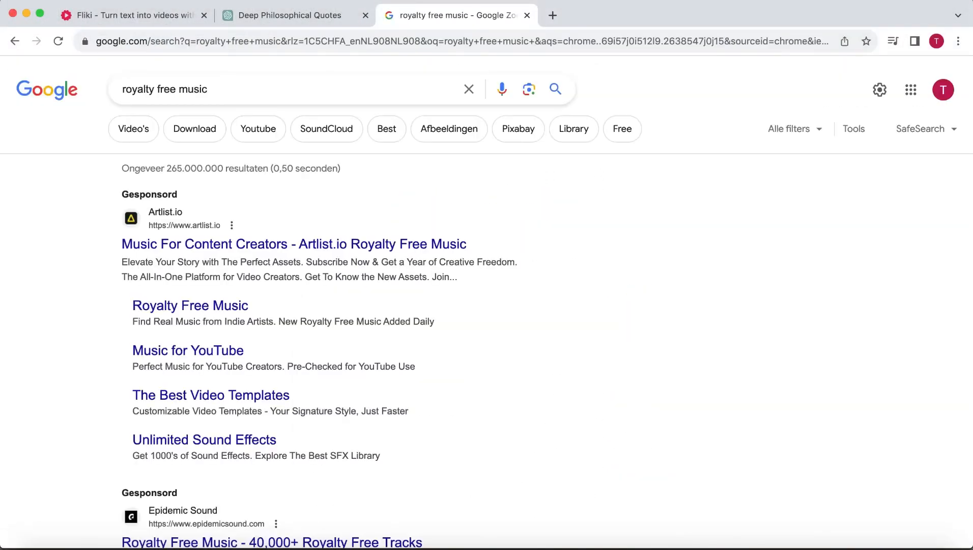
{"action": "scroll", "coordinate": [697, 301], "scroll_direction": "down", "scroll_amount": 10}
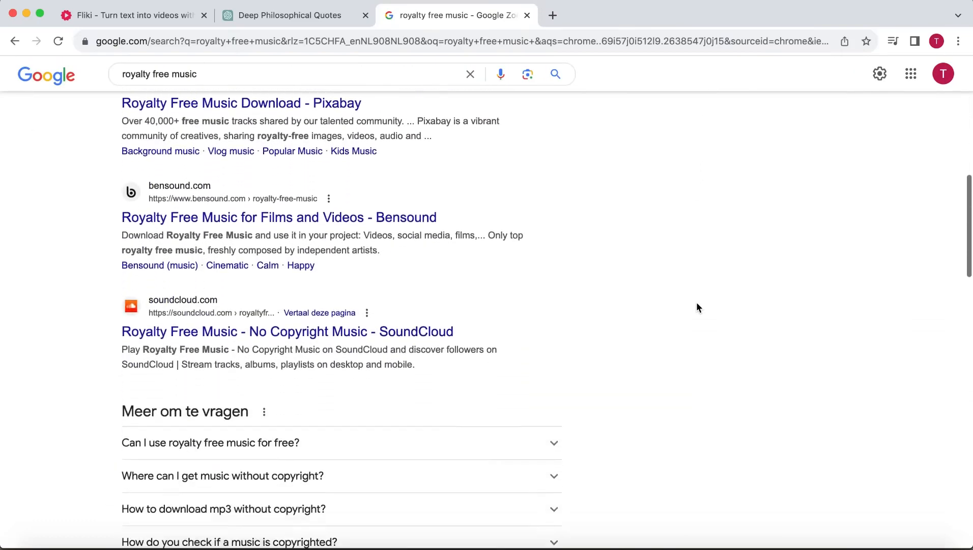
{"action": "scroll", "coordinate": [697, 305], "scroll_direction": "down", "scroll_amount": 5}
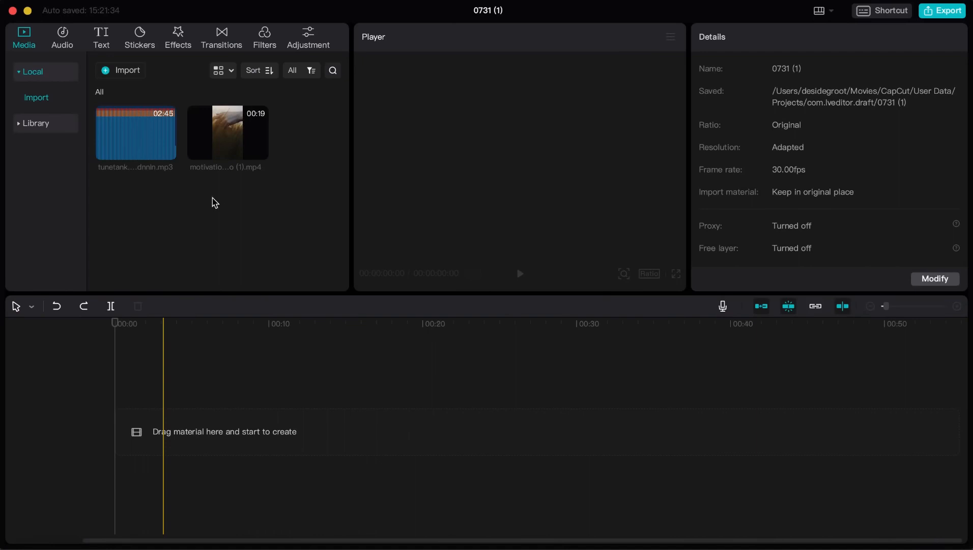
Switch to CapCut and place the imported tunetank music track at the start of the timeline.
{"action": "left_click", "coordinate": [137, 141]}
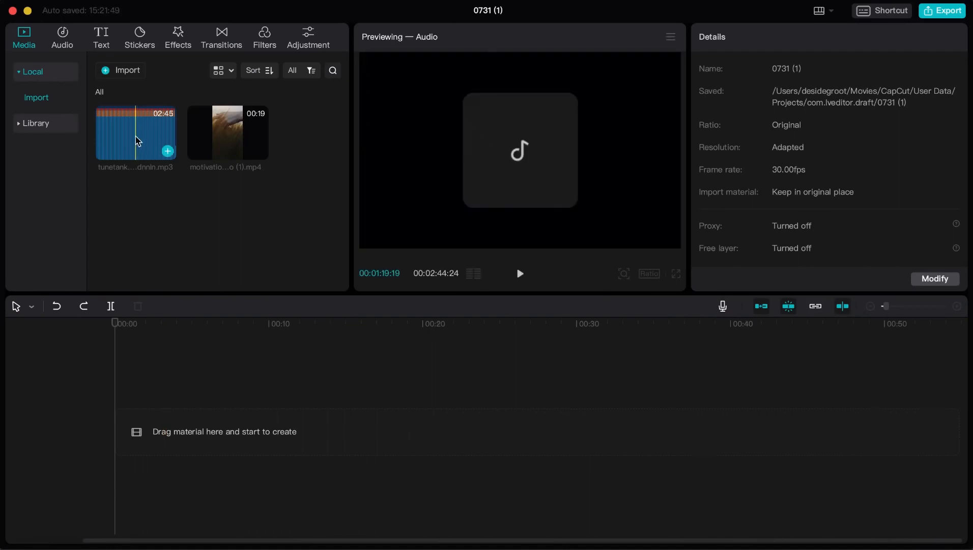
{"action": "left_click_drag", "start_coordinate": [137, 141], "coordinate": [133, 466]}
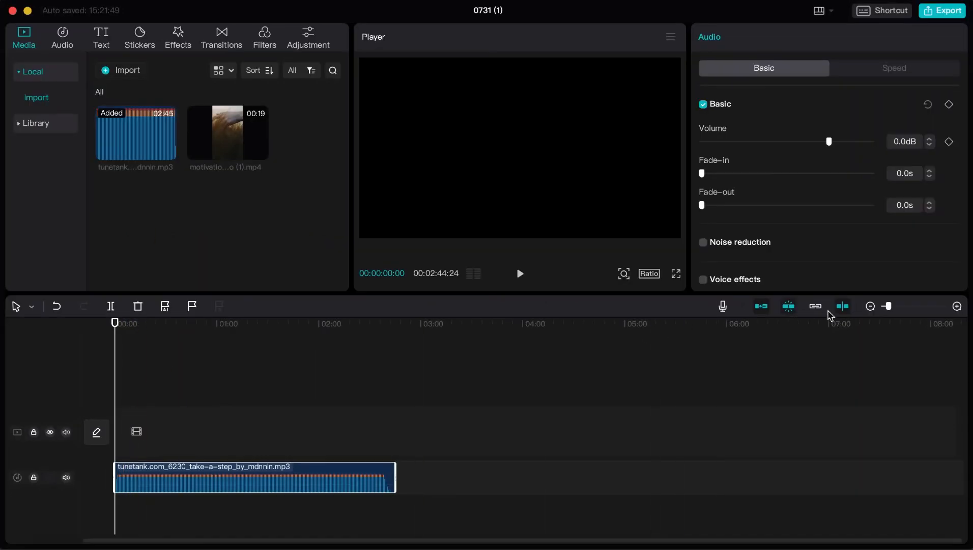
Play the opening of the music track and place the playhead at about 17 seconds.
{"action": "left_click", "coordinate": [902, 307]}
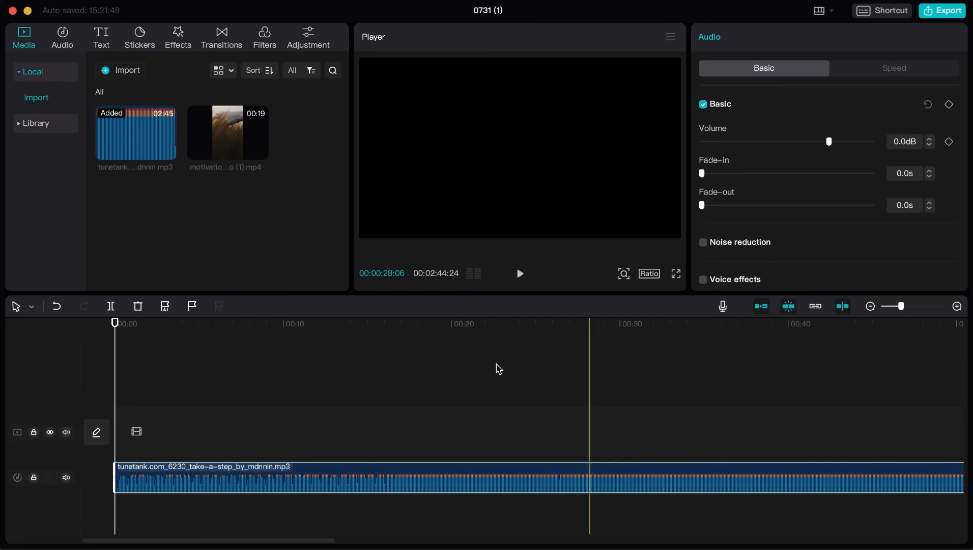
{"action": "key", "text": "space"}
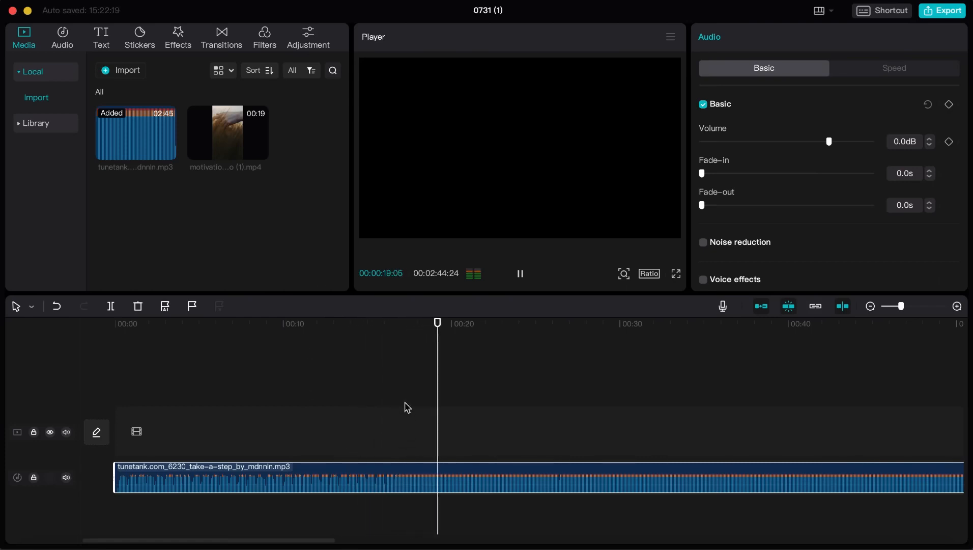
{"action": "left_click", "coordinate": [404, 354]}
{"action": "key", "text": "space"}
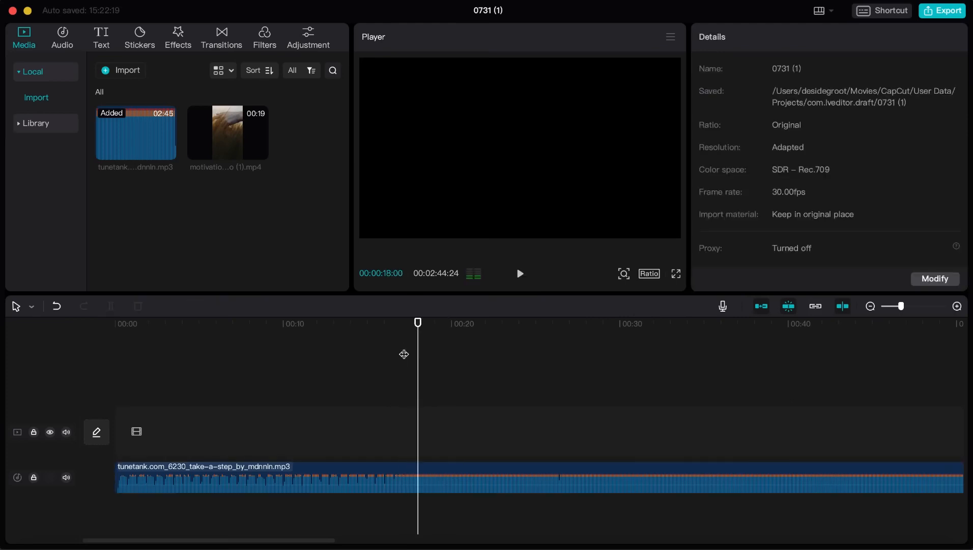
{"action": "left_click", "coordinate": [404, 354]}
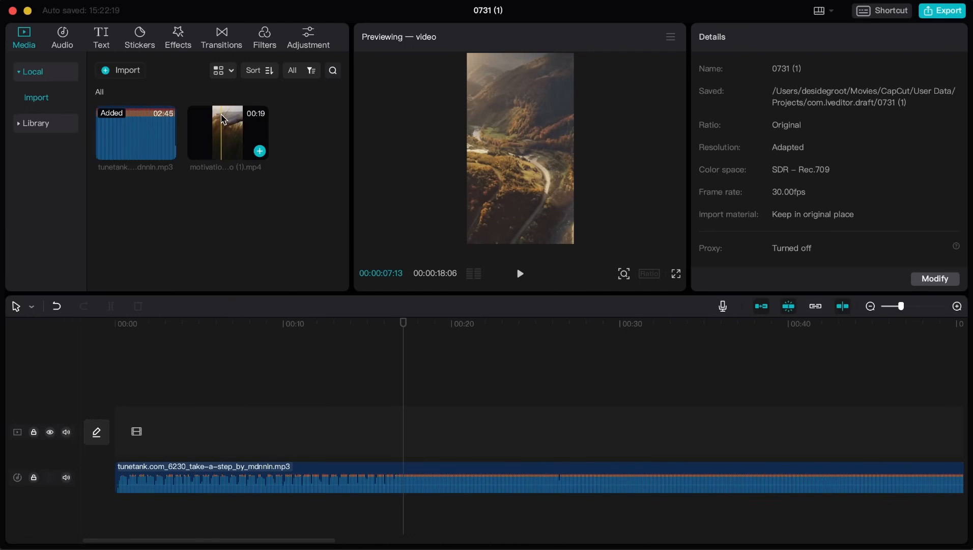
Add the motivational-short-video clip to the main track above the music and shift its start to about 1.4 seconds.
{"action": "left_click_drag", "start_coordinate": [224, 119], "coordinate": [132, 430]}
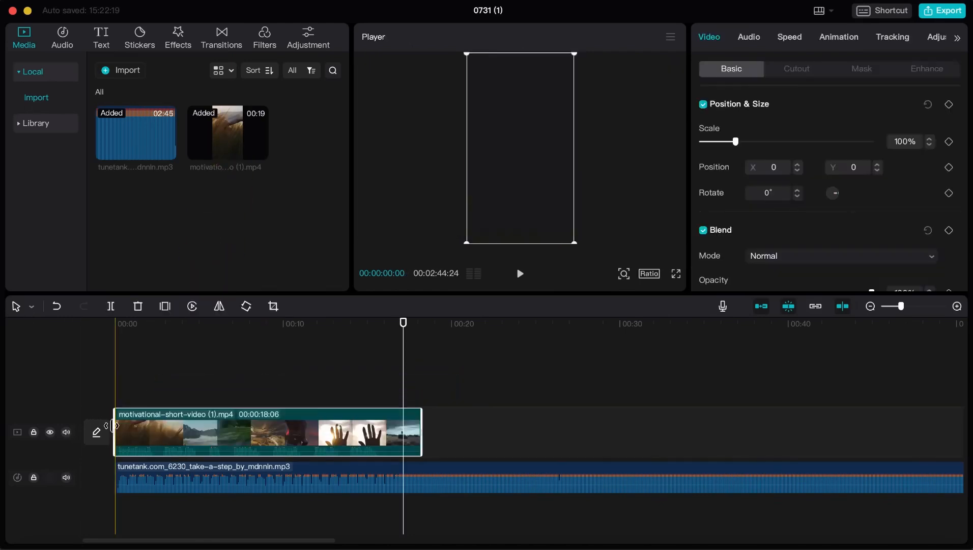
{"action": "left_click", "coordinate": [956, 306]}
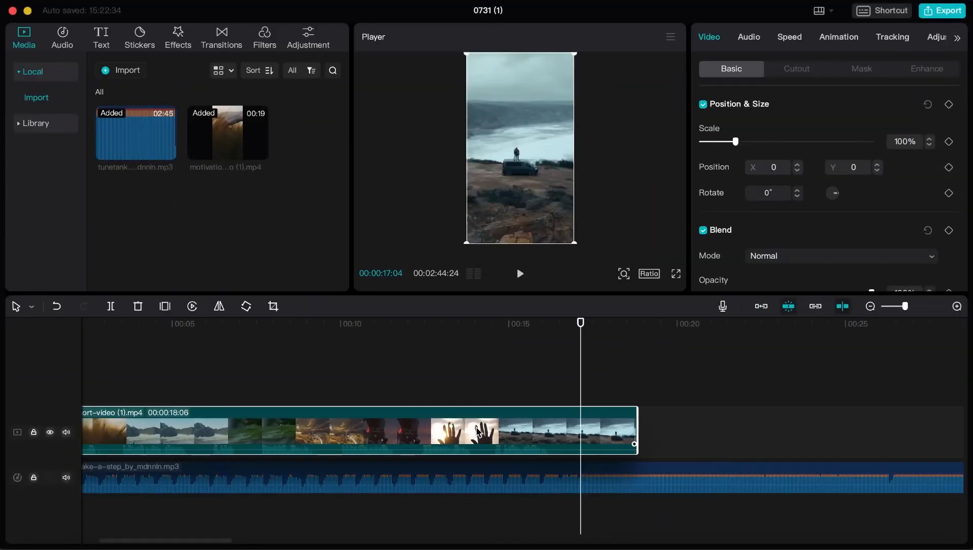
{"action": "left_click_drag", "start_coordinate": [478, 432], "coordinate": [500, 433]}
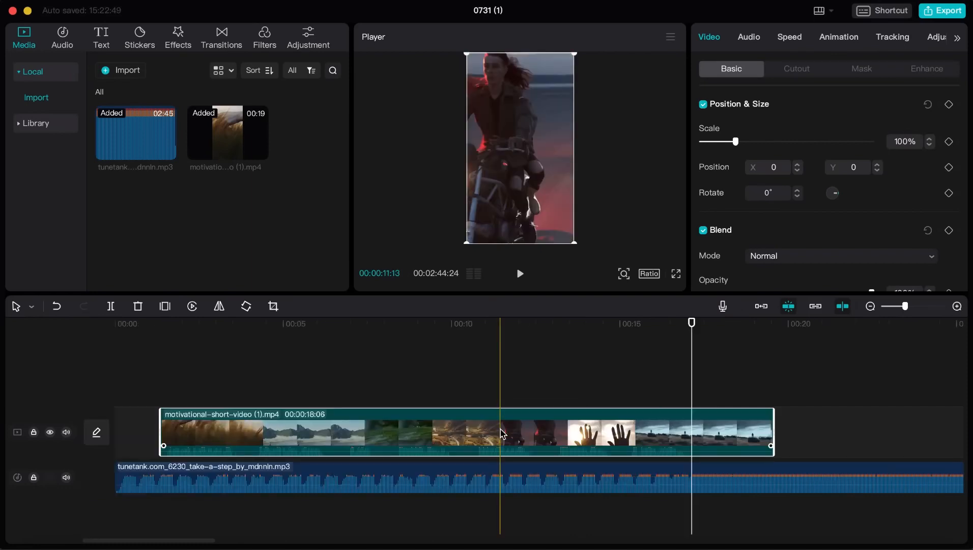
Split the music at the video clip's end, delete the remainder, and trim the music's start to the clip's start.
{"action": "left_click", "coordinate": [774, 433]}
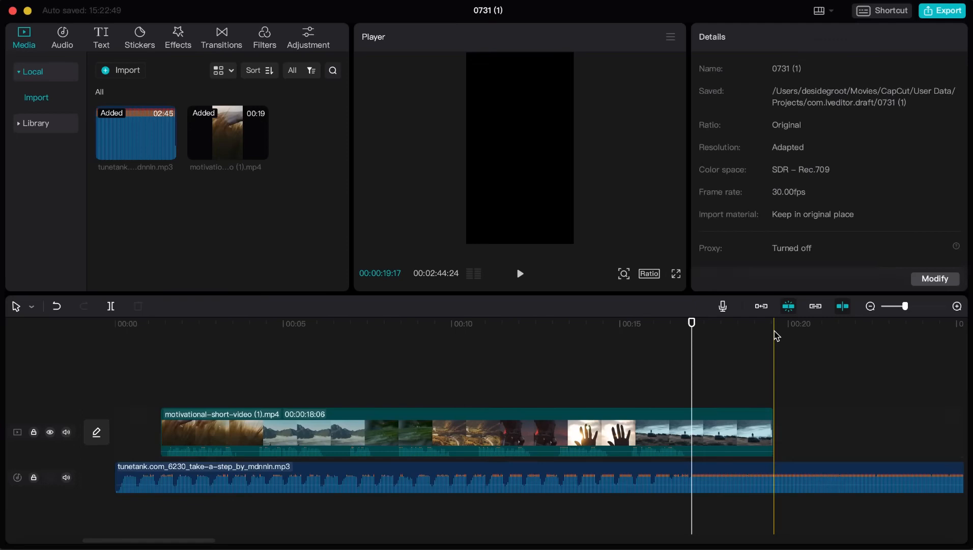
{"action": "left_click", "coordinate": [777, 475]}
{"action": "left_click", "coordinate": [111, 306]}
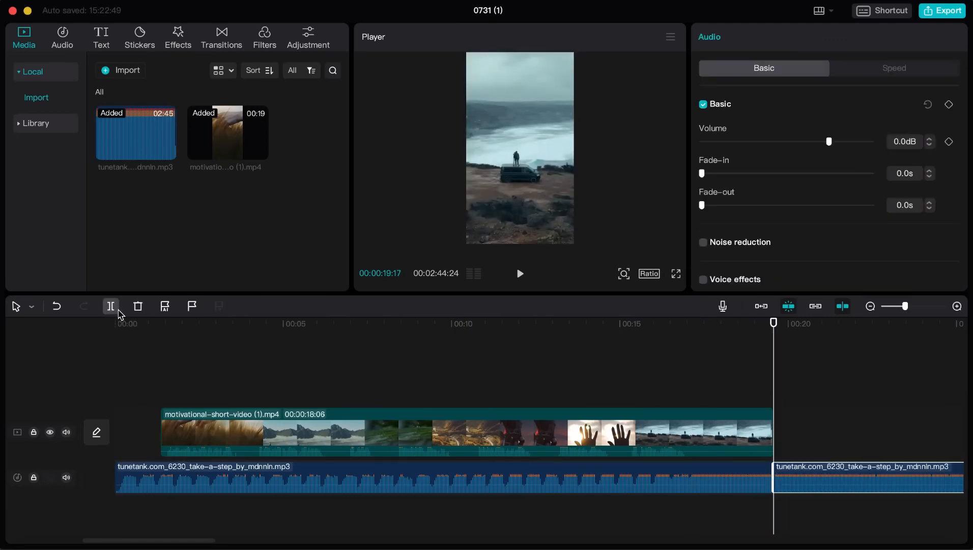
{"action": "key", "text": "Delete"}
{"action": "left_click", "coordinate": [116, 467]}
{"action": "left_click_drag", "start_coordinate": [116, 467], "coordinate": [162, 466]}
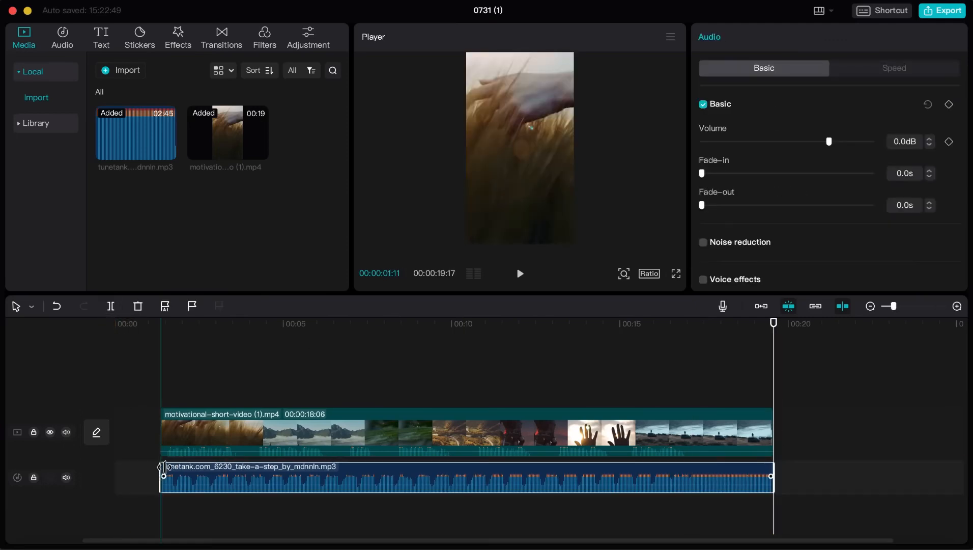
Return the playhead to the video clip's start and lower the music track's volume to −18 dB.
{"action": "left_click", "coordinate": [184, 372]}
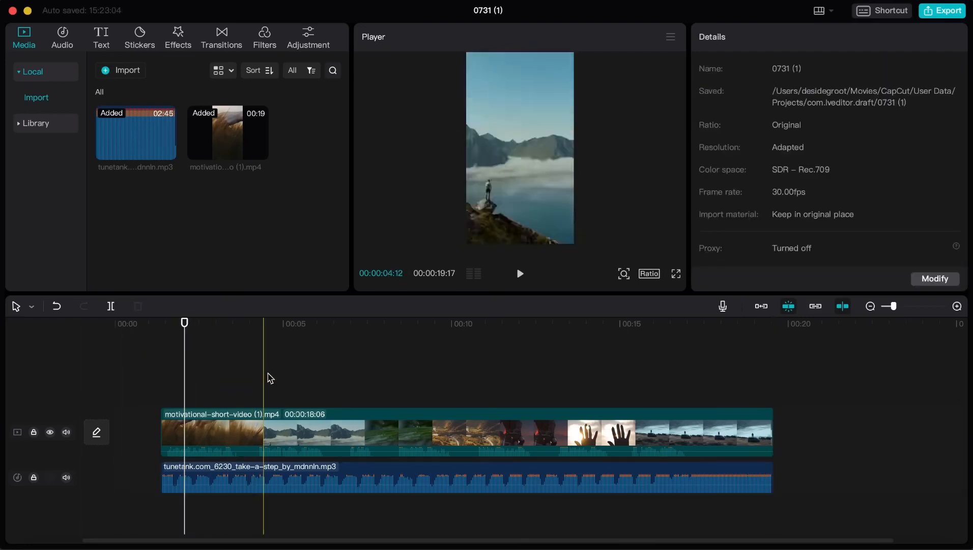
{"action": "left_click_drag", "start_coordinate": [184, 323], "coordinate": [161, 328]}
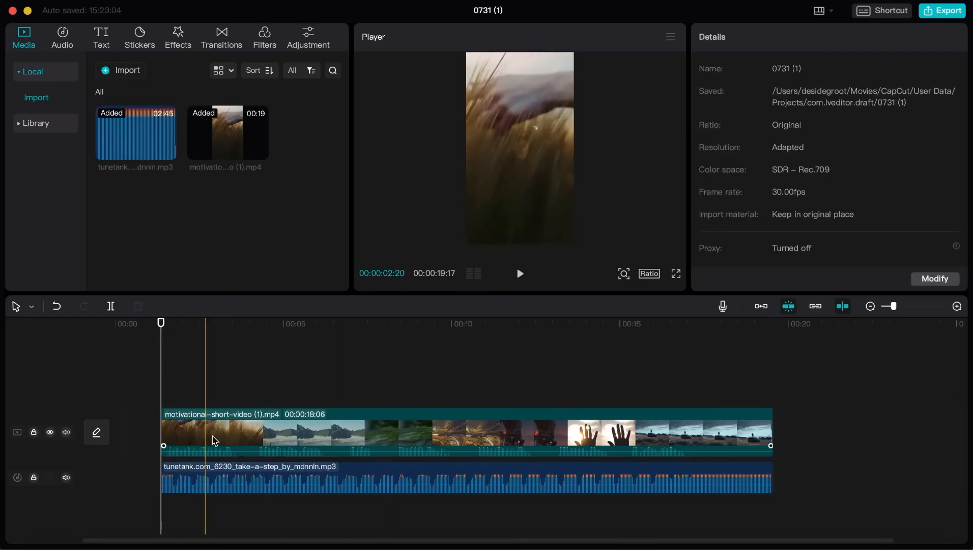
{"action": "left_click", "coordinate": [245, 476]}
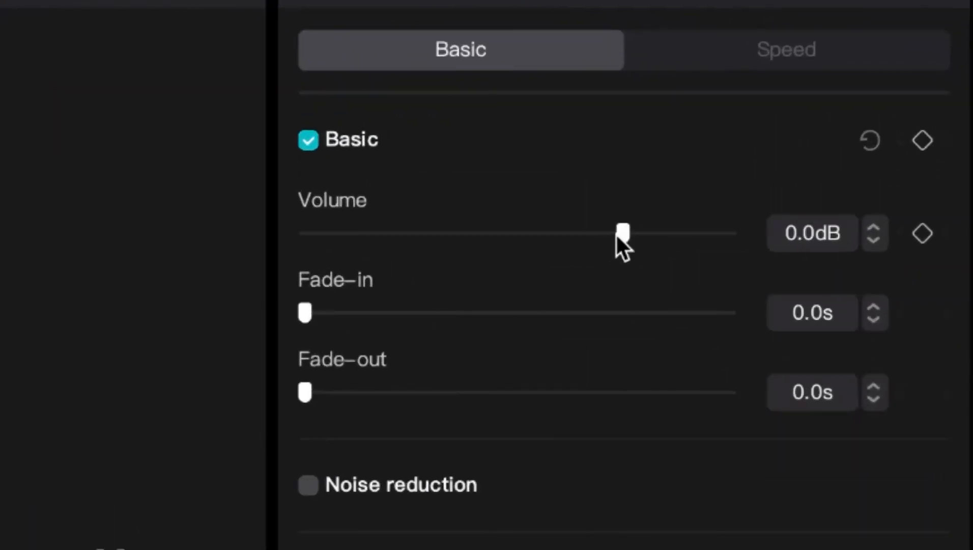
{"action": "left_click_drag", "start_coordinate": [616, 234], "coordinate": [526, 239]}
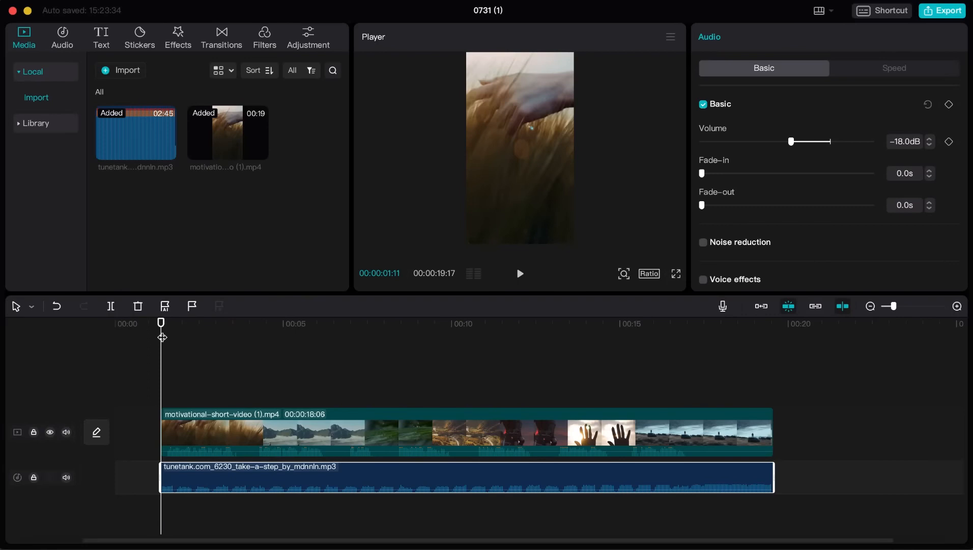
In the video clip's color adjustments, set both Temp and Hue to −30.
{"action": "left_click", "coordinate": [197, 433]}
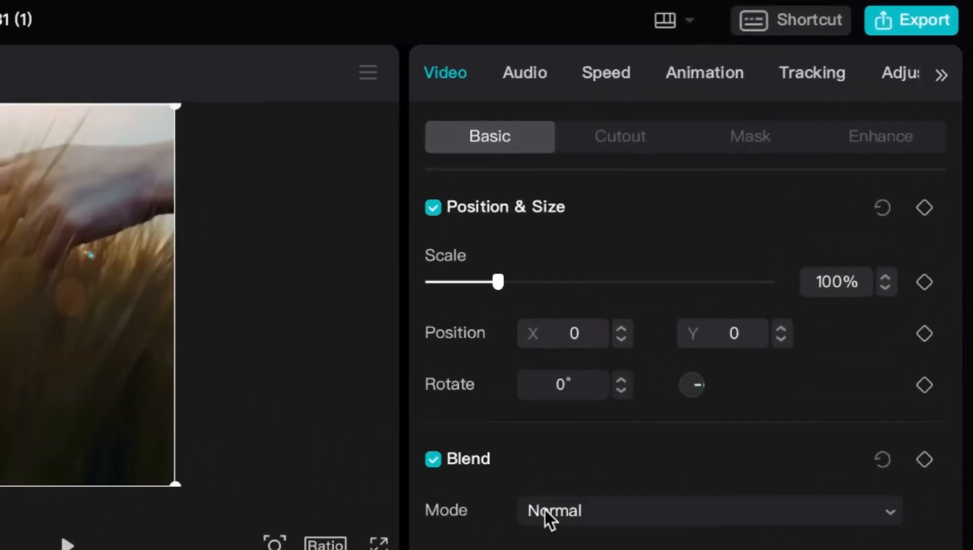
{"action": "left_click", "coordinate": [942, 75]}
{"action": "left_click", "coordinate": [855, 72]}
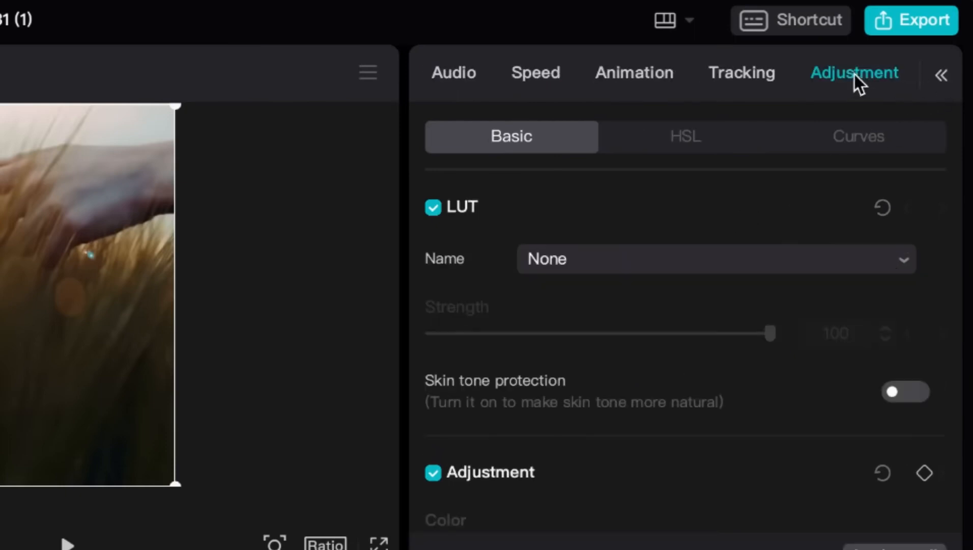
{"action": "scroll", "coordinate": [725, 362], "scroll_direction": "down", "scroll_amount": 5}
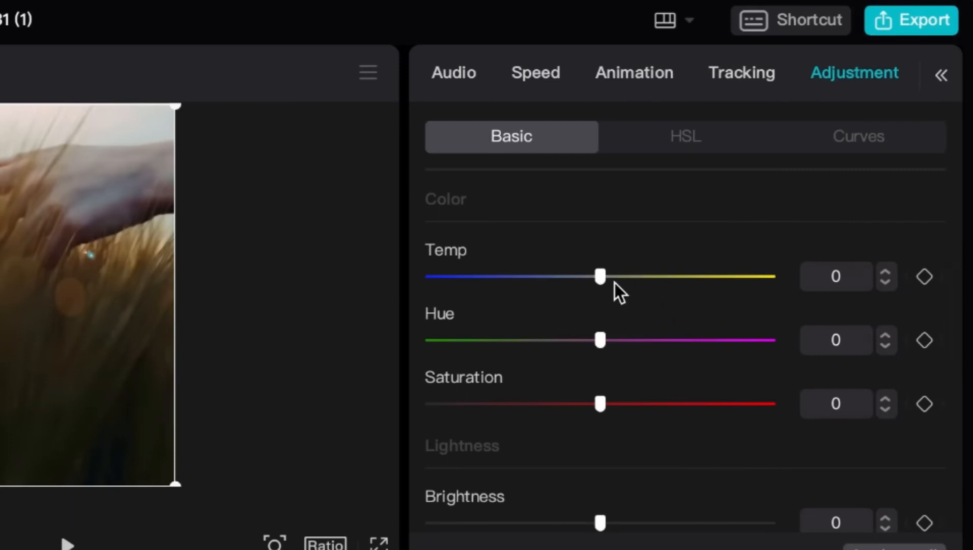
{"action": "mouse_move", "coordinate": [603, 278]}
{"action": "left_mouse_down"}
{"action": "mouse_move", "coordinate": [774, 276]}
{"action": "mouse_move", "coordinate": [382, 273]}
{"action": "mouse_move", "coordinate": [598, 280]}
{"action": "left_mouse_up"}
{"action": "left_click_drag", "start_coordinate": [600, 277], "coordinate": [495, 274]}
{"action": "left_click_drag", "start_coordinate": [600, 340], "coordinate": [500, 358]}
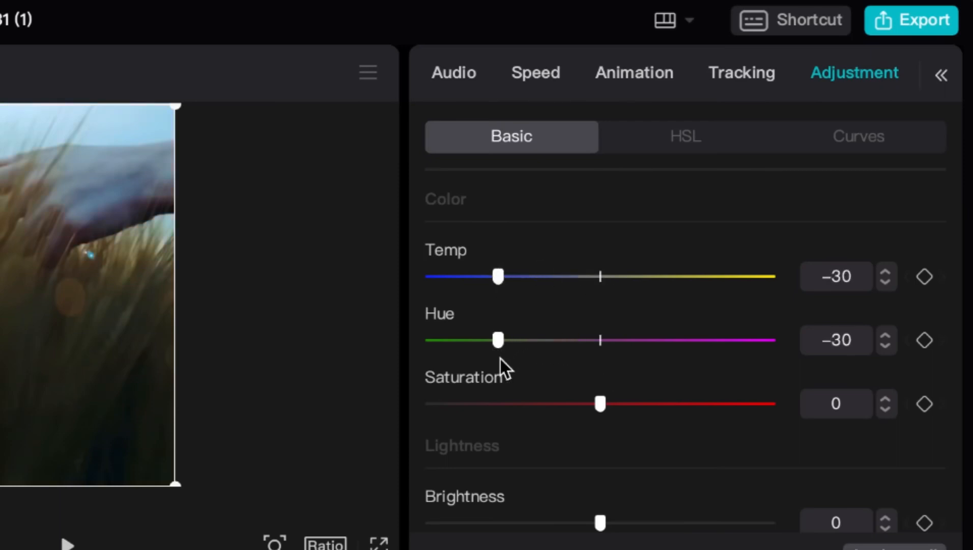
Set the video clip's saturation to −30, brightness to −15 and contrast to 15.
{"action": "left_click_drag", "start_coordinate": [600, 404], "coordinate": [494, 408]}
{"action": "scroll", "coordinate": [554, 422], "scroll_direction": "down", "scroll_amount": 3}
{"action": "left_click_drag", "start_coordinate": [600, 428], "coordinate": [645, 422]}
{"action": "scroll", "coordinate": [546, 433], "scroll_direction": "down", "scroll_amount": 2}
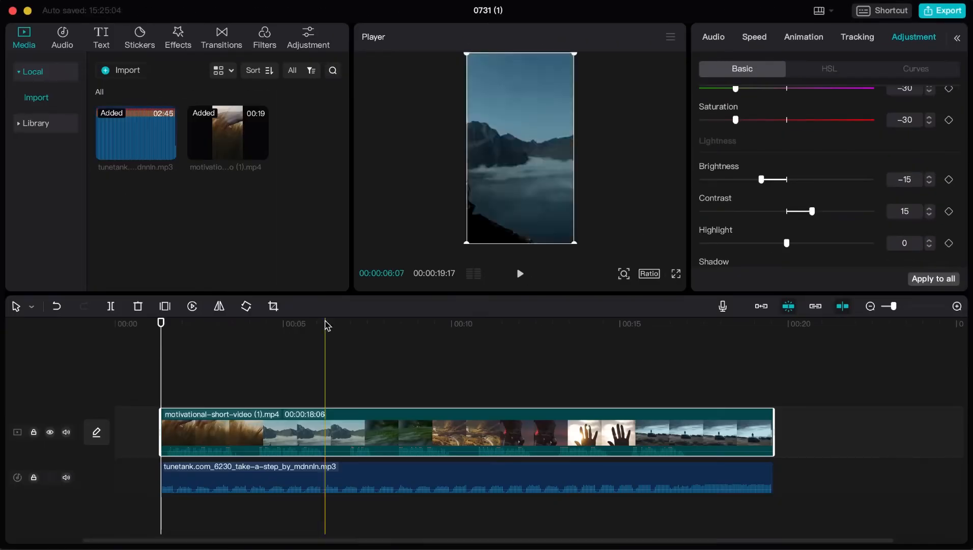
Scrub through the video clip to review its color grading and return the playhead to the clip's start.
{"action": "left_click", "coordinate": [193, 326]}
{"action": "left_click_drag", "start_coordinate": [193, 328], "coordinate": [587, 354]}
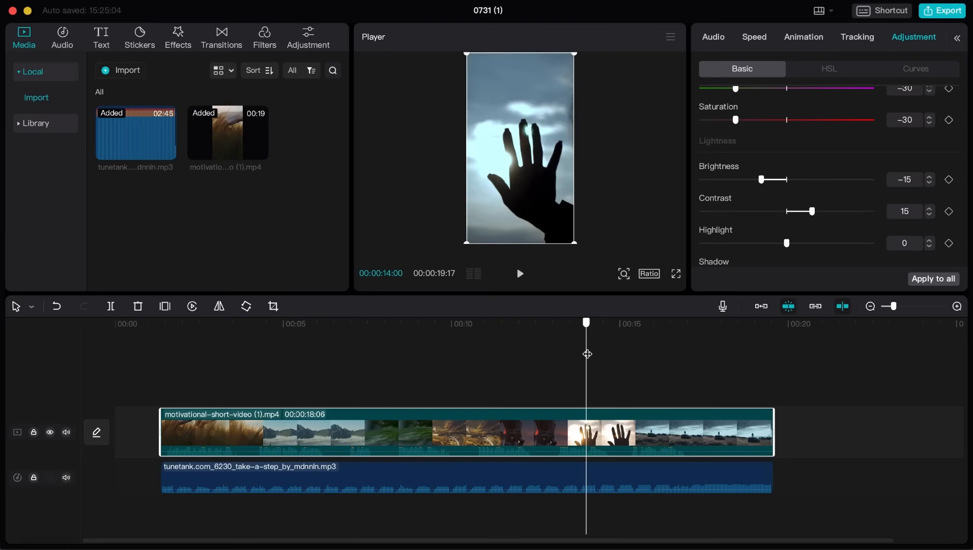
{"action": "left_click", "coordinate": [160, 387]}
Generate English auto captions from the video's speech.
{"action": "left_click", "coordinate": [108, 35]}
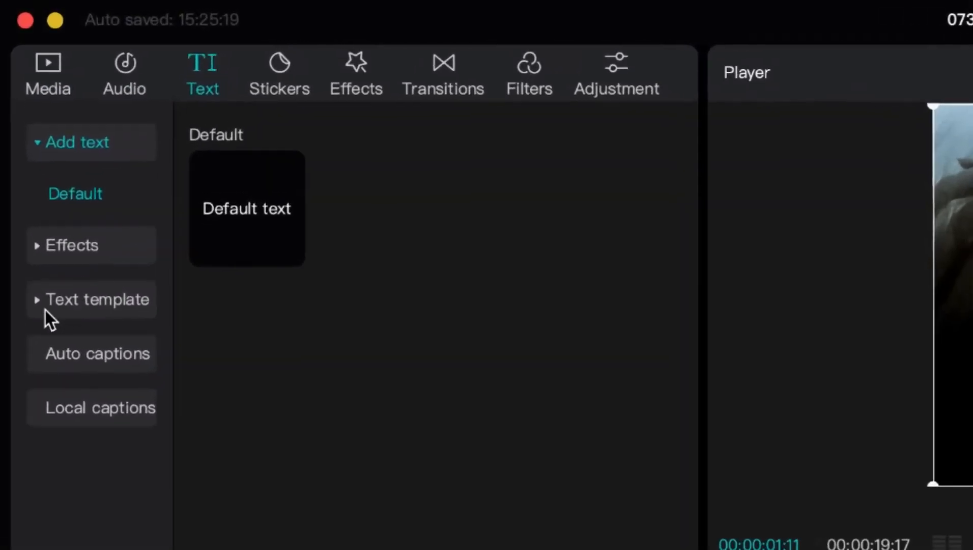
{"action": "left_click", "coordinate": [49, 353]}
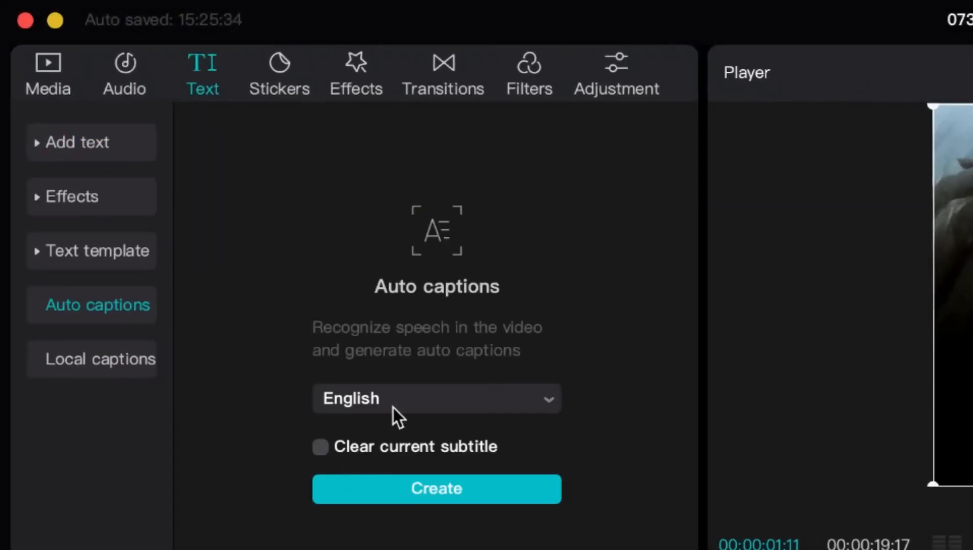
{"action": "left_click", "coordinate": [409, 496]}
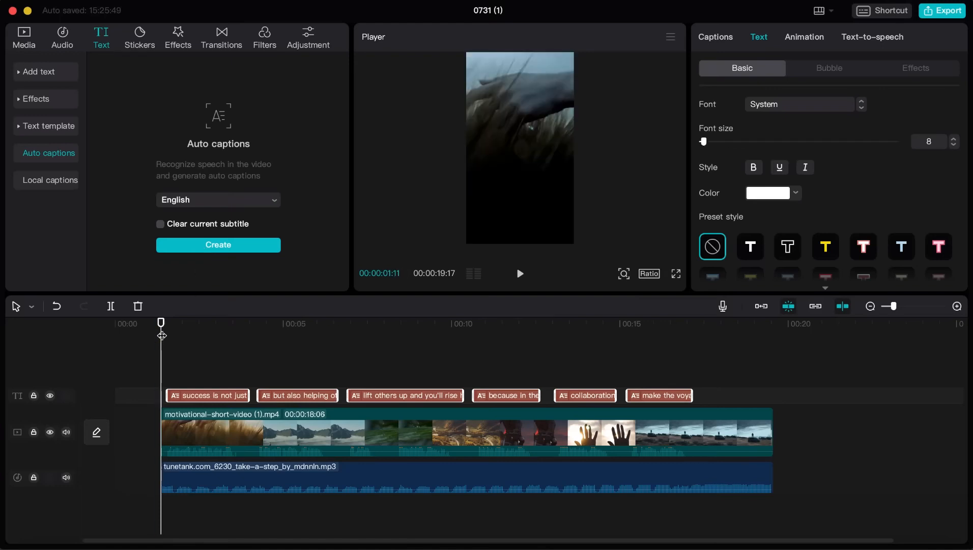
Move the captions to the center of the frame and set their font size to 10.
{"action": "left_click_drag", "start_coordinate": [161, 335], "coordinate": [200, 334]}
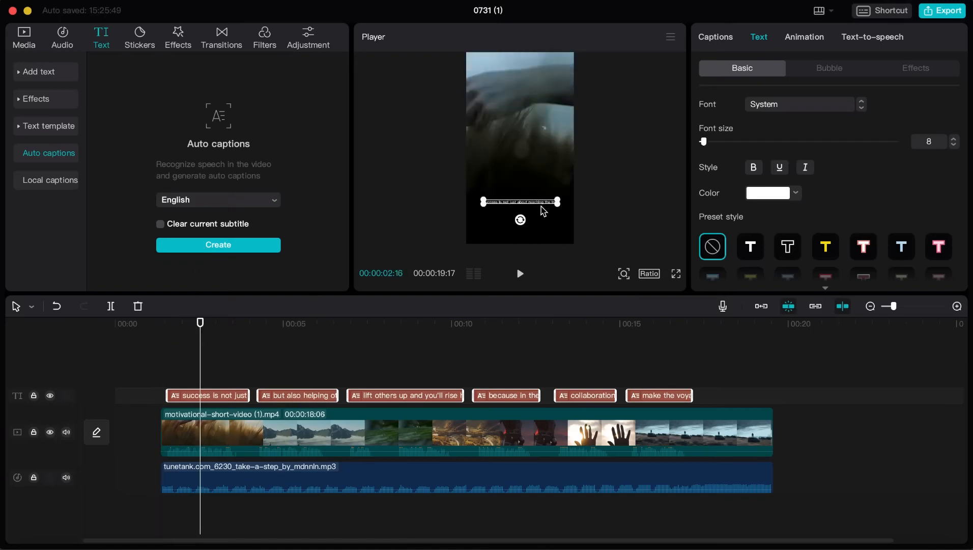
{"action": "left_click_drag", "start_coordinate": [527, 201], "coordinate": [528, 148]}
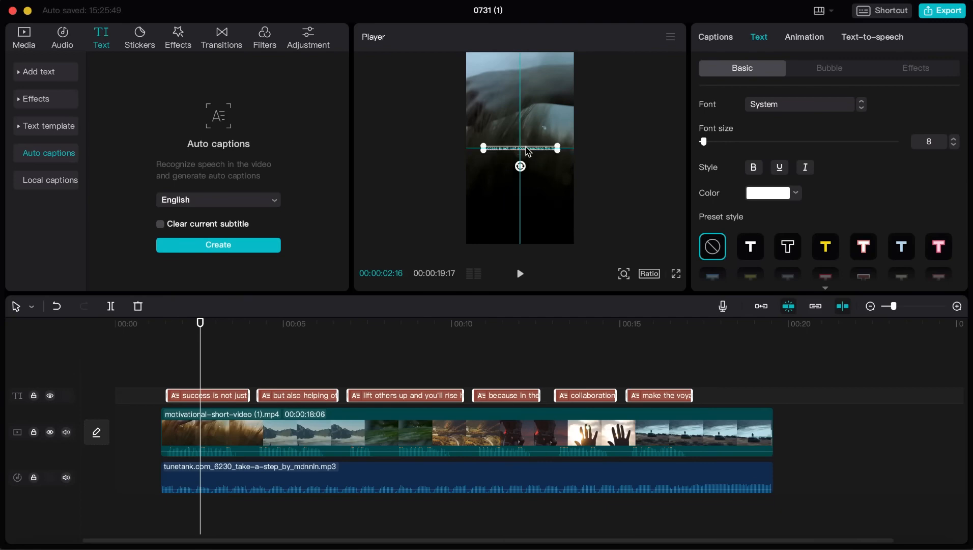
{"action": "left_click", "coordinate": [954, 139]}
{"action": "left_click", "coordinate": [955, 139]}
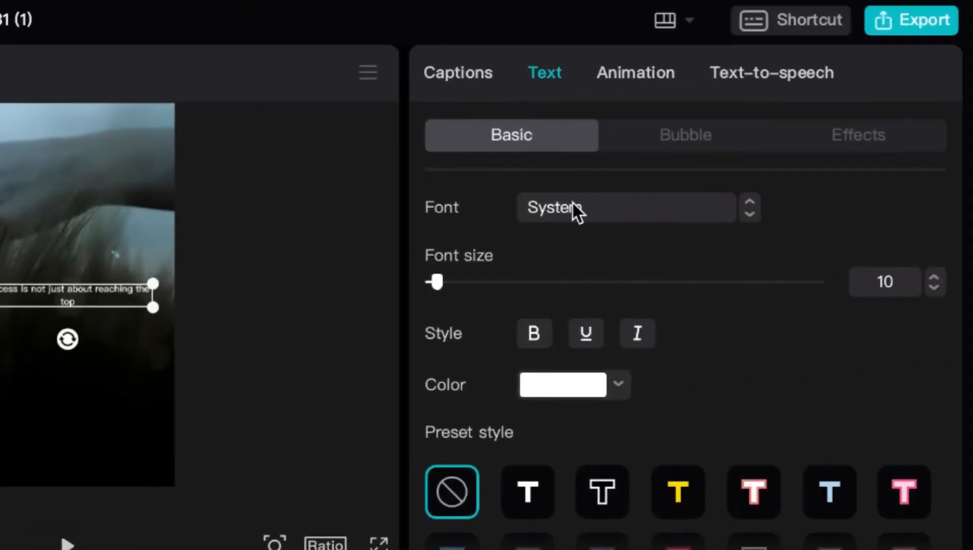
Split the first caption into "success is not just about" and "reaching the top".
{"action": "left_click", "coordinate": [460, 74]}
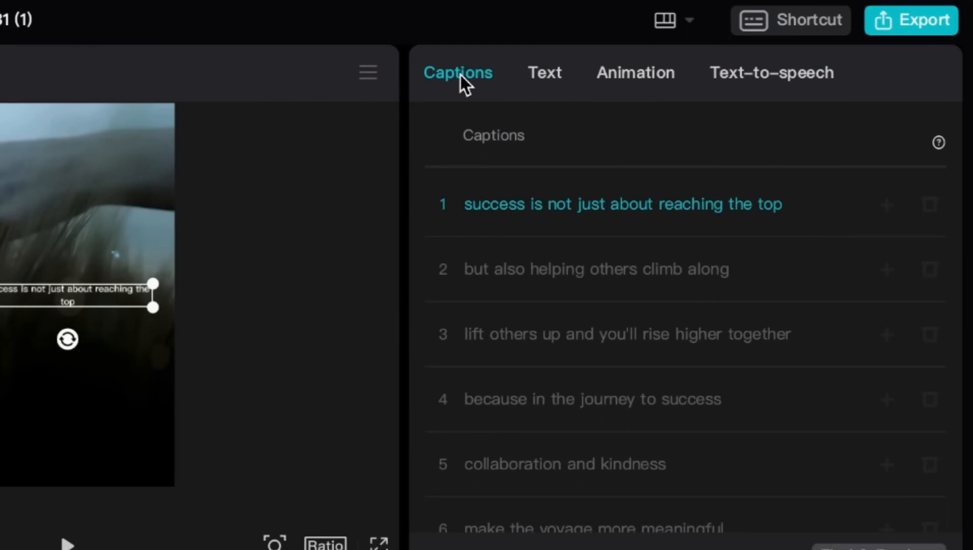
{"action": "mouse_move", "coordinate": [474, 199]}
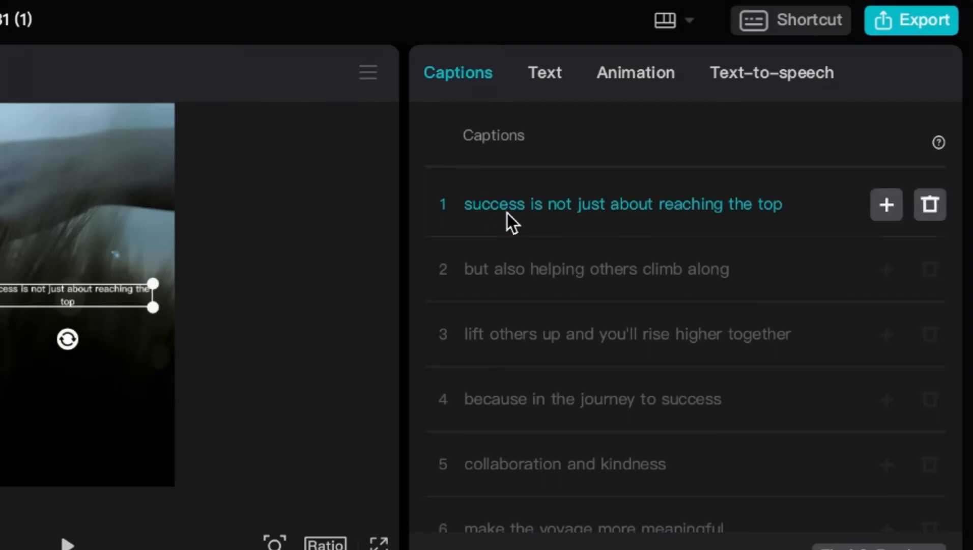
{"action": "left_click", "coordinate": [658, 212]}
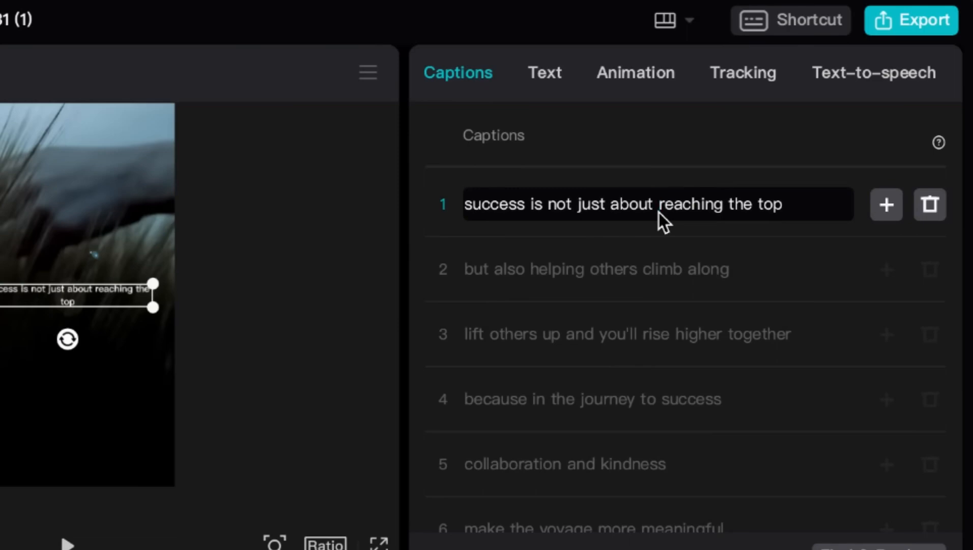
{"action": "key", "text": "Return"}
Split off "climb along" from the caption "but also helping others climb along", and split the following one after "lift others up".
{"action": "mouse_move", "coordinate": [577, 348]}
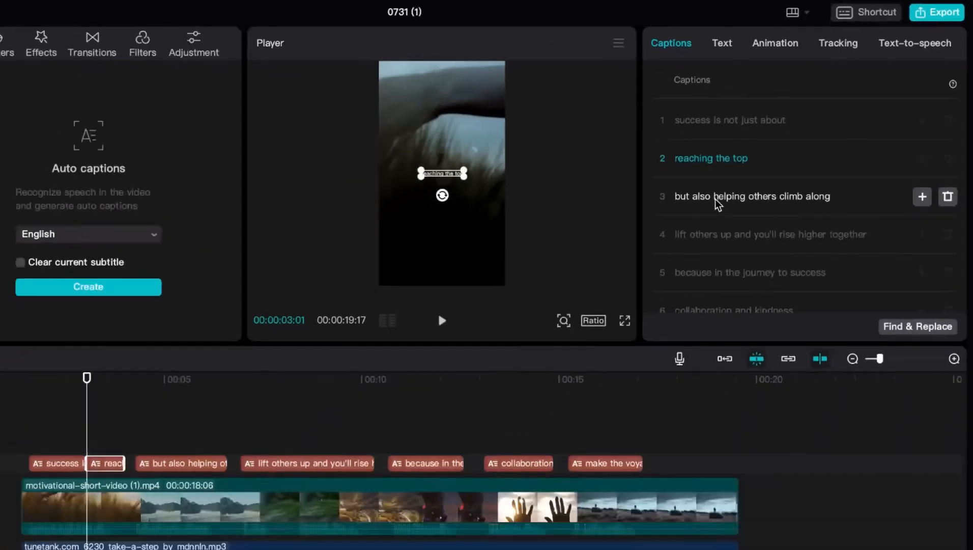
{"action": "left_click", "coordinate": [778, 196]}
{"action": "key", "text": "Return"}
{"action": "left_click", "coordinate": [735, 224]}
{"action": "key", "text": "Return"}
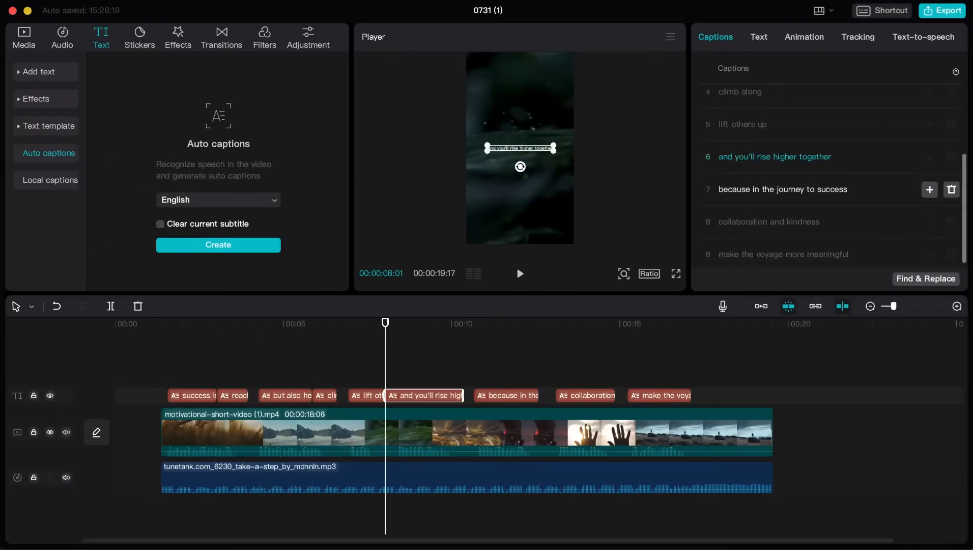
Split the last caption into "make the voyage" and "more meaningful".
{"action": "left_click", "coordinate": [800, 189]}
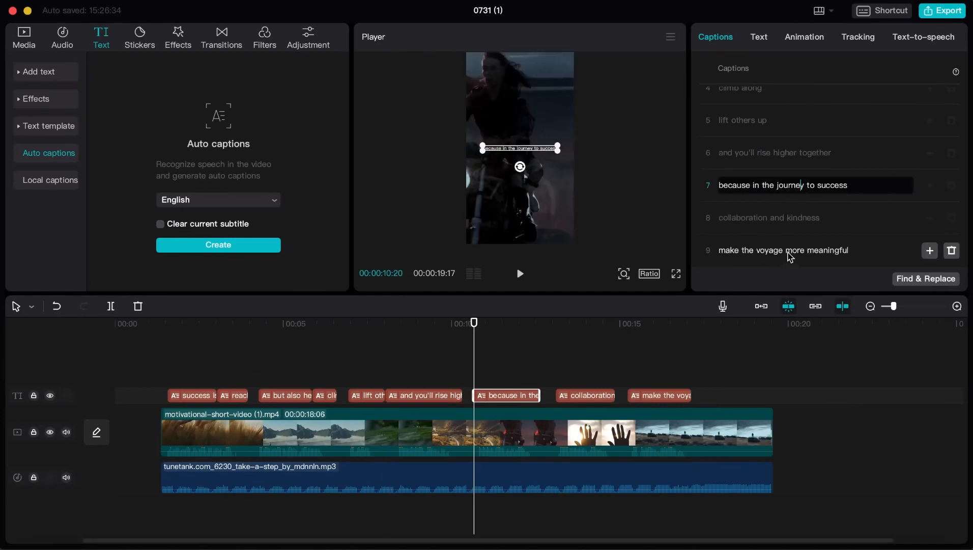
{"action": "left_click", "coordinate": [787, 251]}
{"action": "key", "text": "Return"}
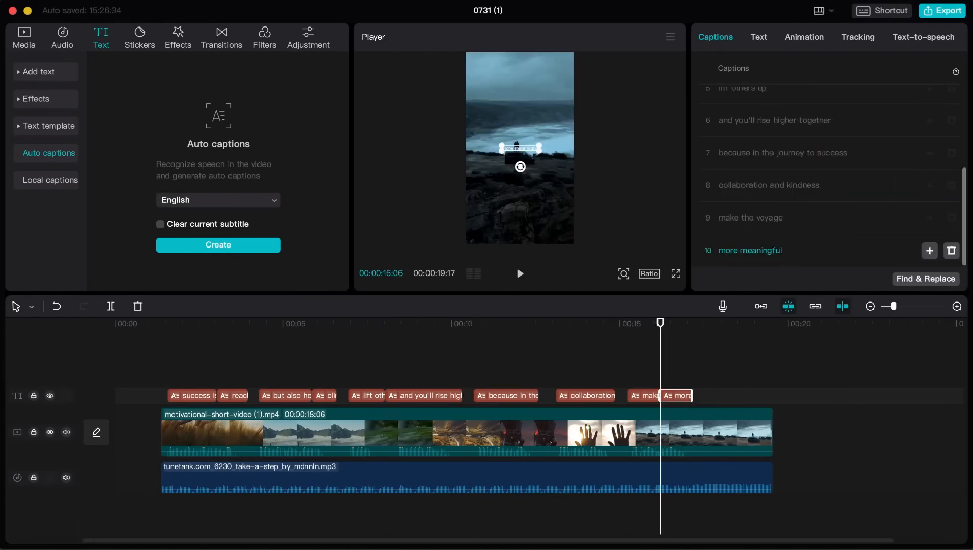
Change the font of all captions to Arno Pro and check the look in a full-screen preview.
{"action": "left_click", "coordinate": [759, 40]}
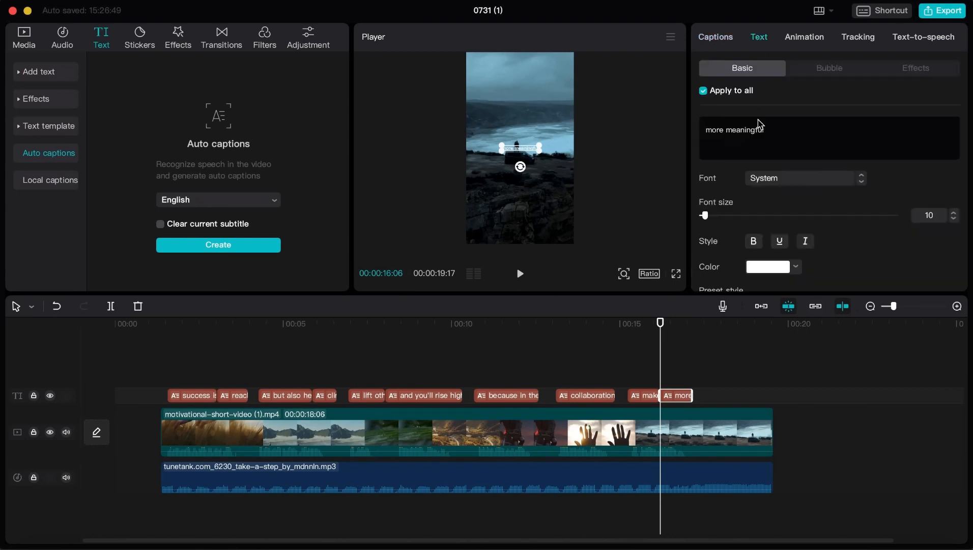
{"action": "left_click", "coordinate": [787, 179]}
{"action": "scroll", "coordinate": [809, 216], "scroll_direction": "down", "scroll_amount": 10}
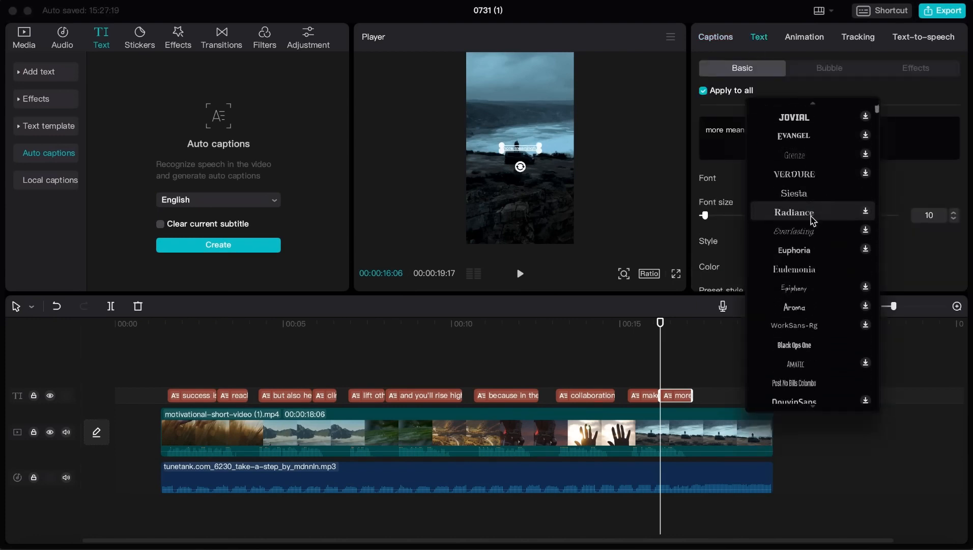
{"action": "scroll", "coordinate": [811, 220], "scroll_direction": "down", "scroll_amount": 15}
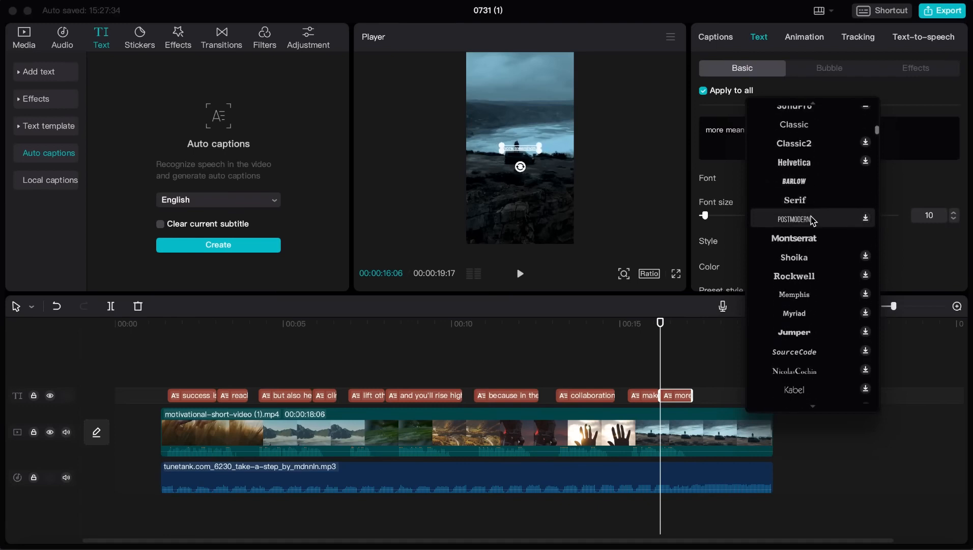
{"action": "scroll", "coordinate": [812, 221], "scroll_direction": "down", "scroll_amount": 12}
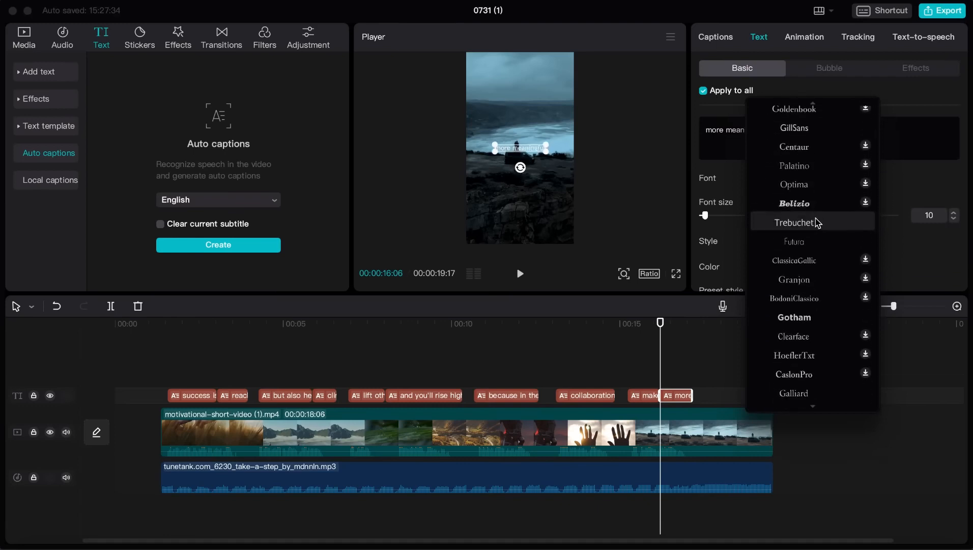
{"action": "scroll", "coordinate": [819, 239], "scroll_direction": "down", "scroll_amount": 2}
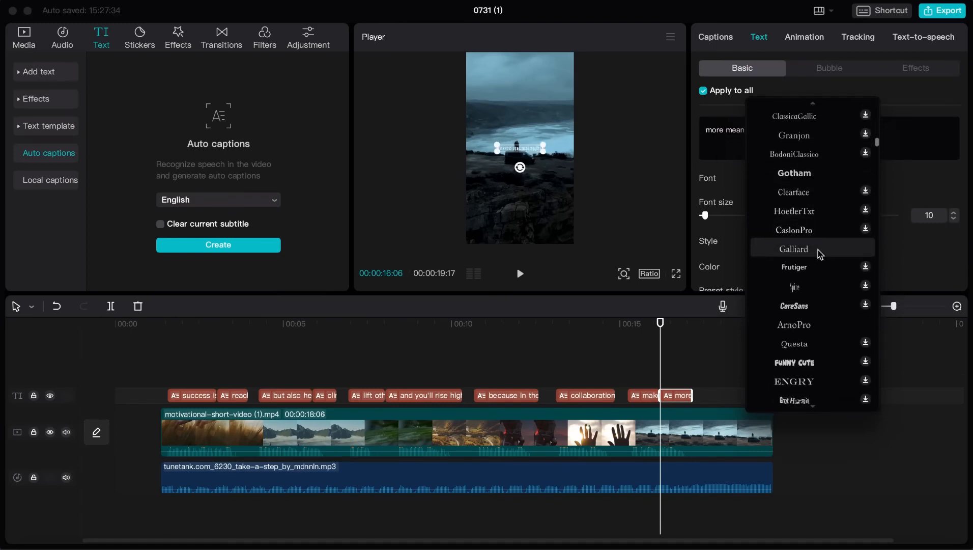
{"action": "left_click", "coordinate": [821, 328]}
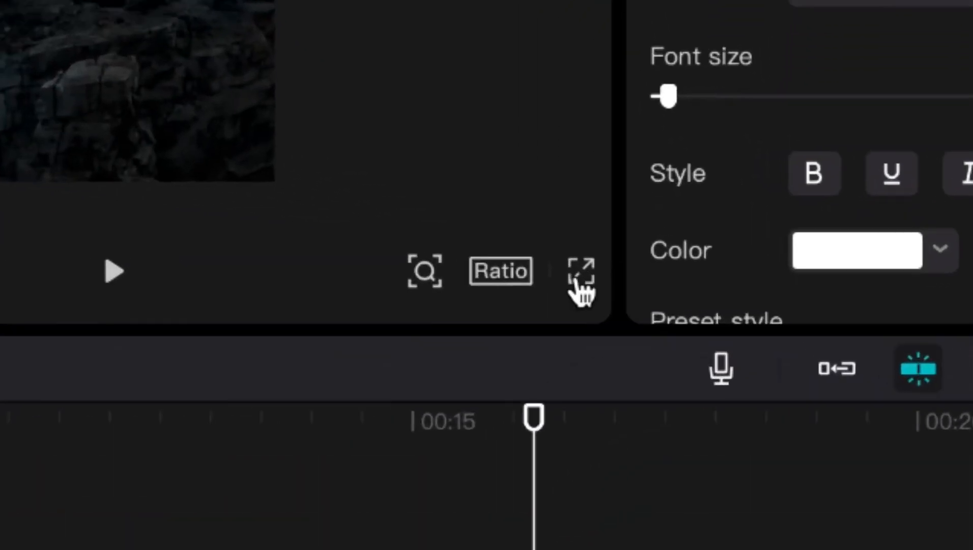
{"action": "left_click", "coordinate": [577, 281]}
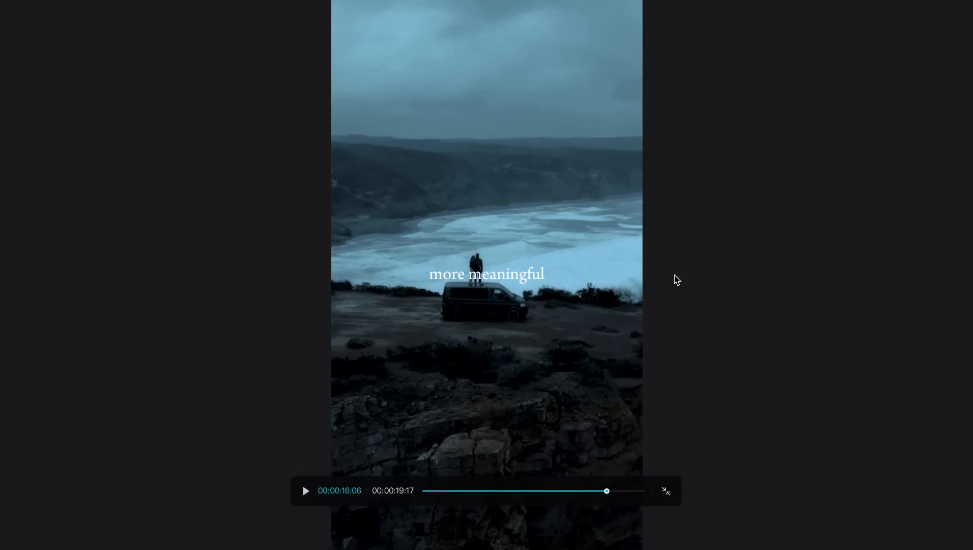
{"action": "left_click", "coordinate": [666, 490]}
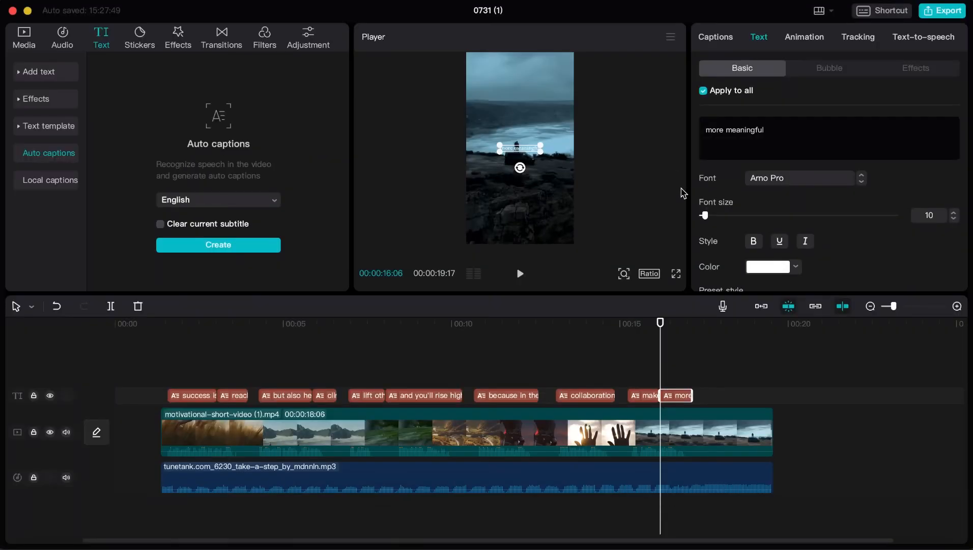
Add a shadow to all captions and check it in a full-screen preview.
{"action": "scroll", "coordinate": [889, 245], "scroll_direction": "down", "scroll_amount": 10}
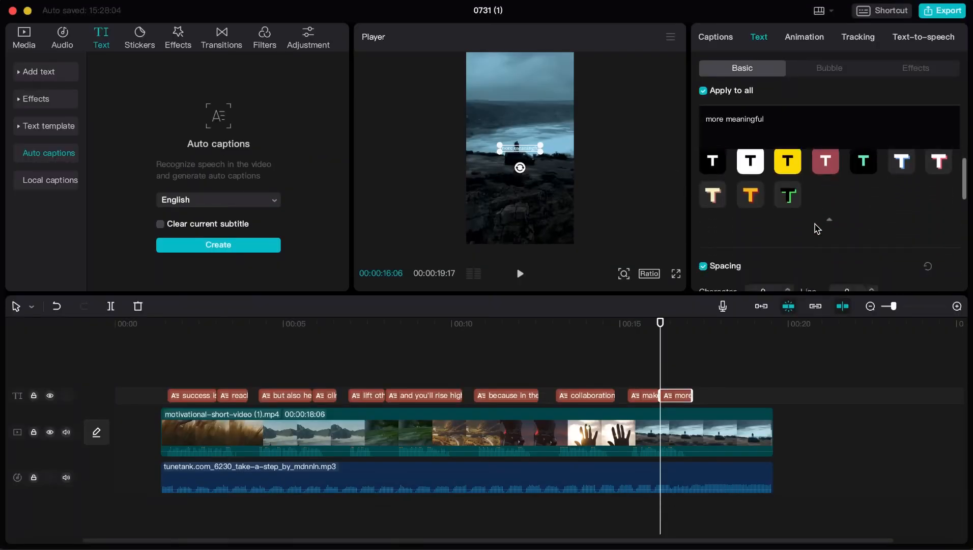
{"action": "scroll", "coordinate": [816, 228], "scroll_direction": "down", "scroll_amount": 3}
{"action": "left_click", "coordinate": [703, 262]}
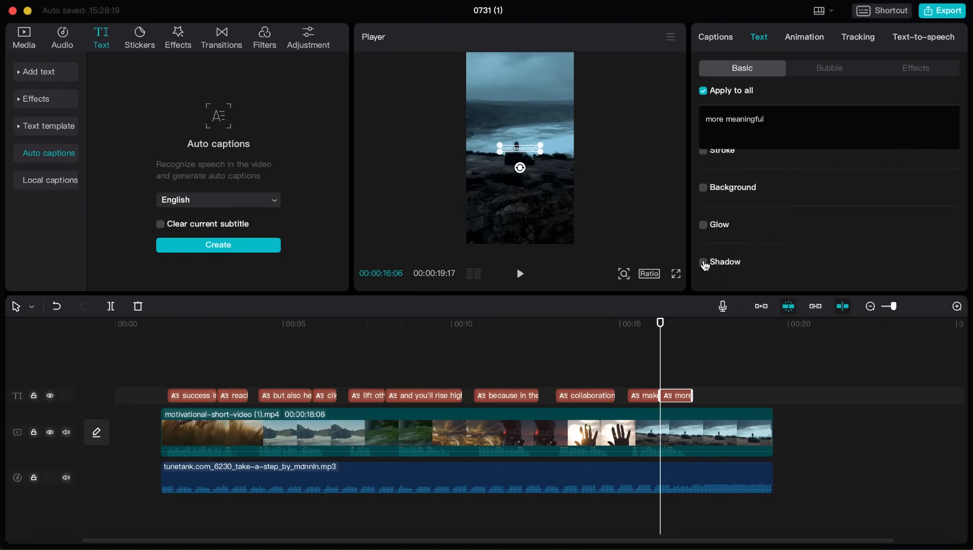
{"action": "scroll", "coordinate": [722, 259], "scroll_direction": "down", "scroll_amount": 3}
{"action": "scroll", "coordinate": [794, 192], "scroll_direction": "down", "scroll_amount": 1}
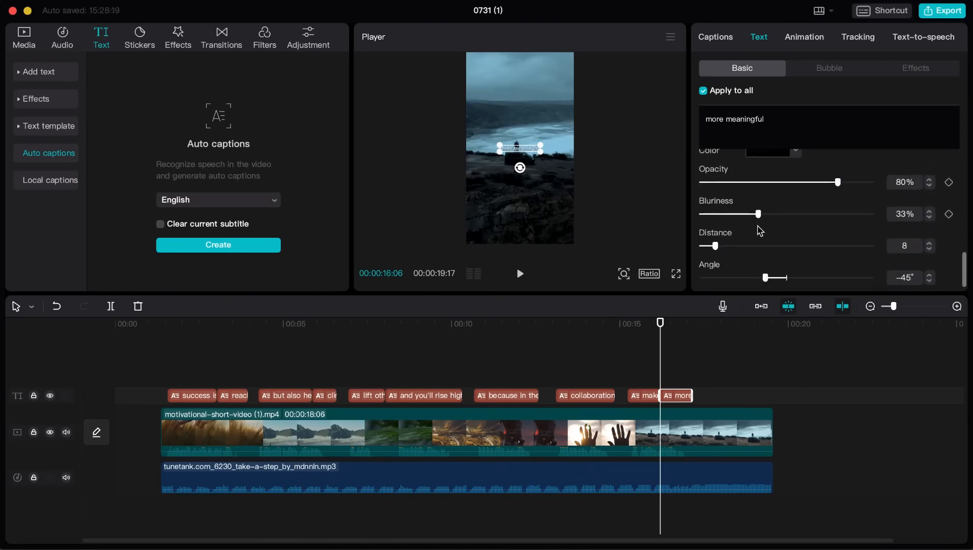
{"action": "scroll", "coordinate": [759, 229], "scroll_direction": "down", "scroll_amount": 1}
{"action": "left_click", "coordinate": [676, 275]}
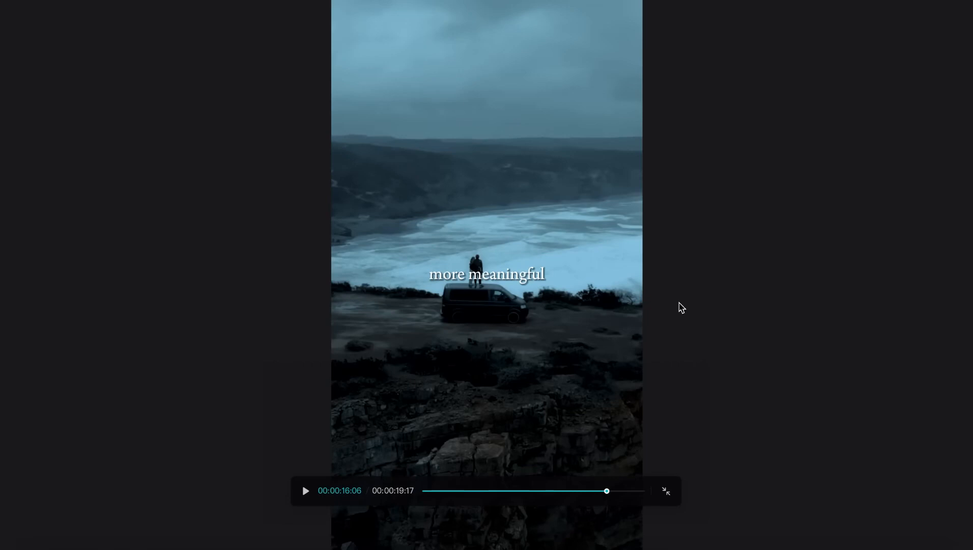
{"action": "left_click", "coordinate": [664, 491]}
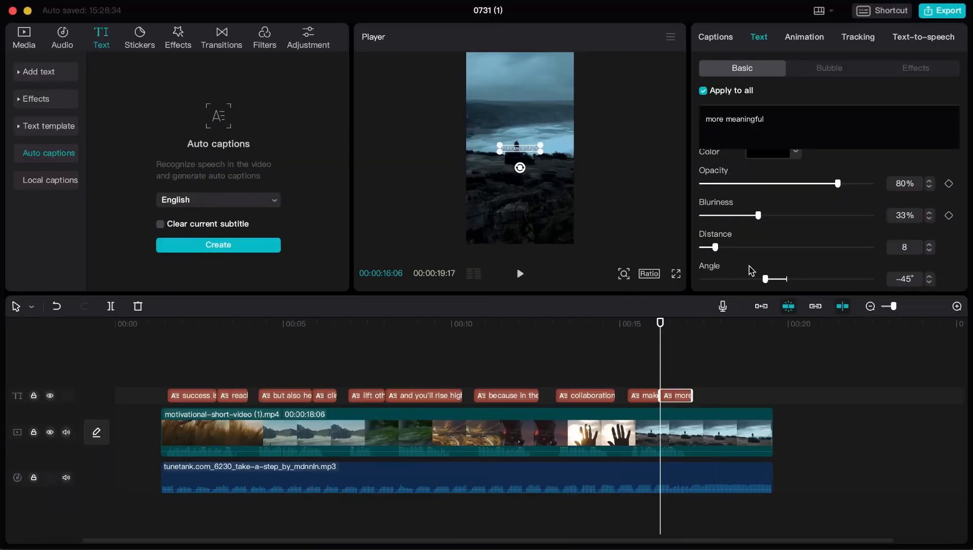
Set the distance of the captions' shadow to 15.
{"action": "left_click", "coordinate": [894, 245]}
{"action": "type", "text": "15"}
{"action": "left_click", "coordinate": [685, 244]}
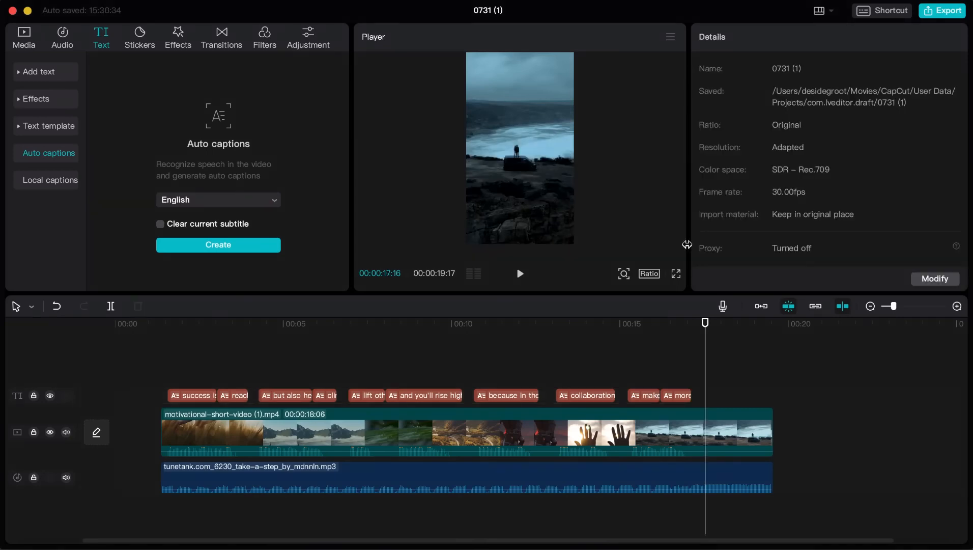
Play the video in full screen from the clip's start to review the styled captions.
{"action": "left_click", "coordinate": [274, 342]}
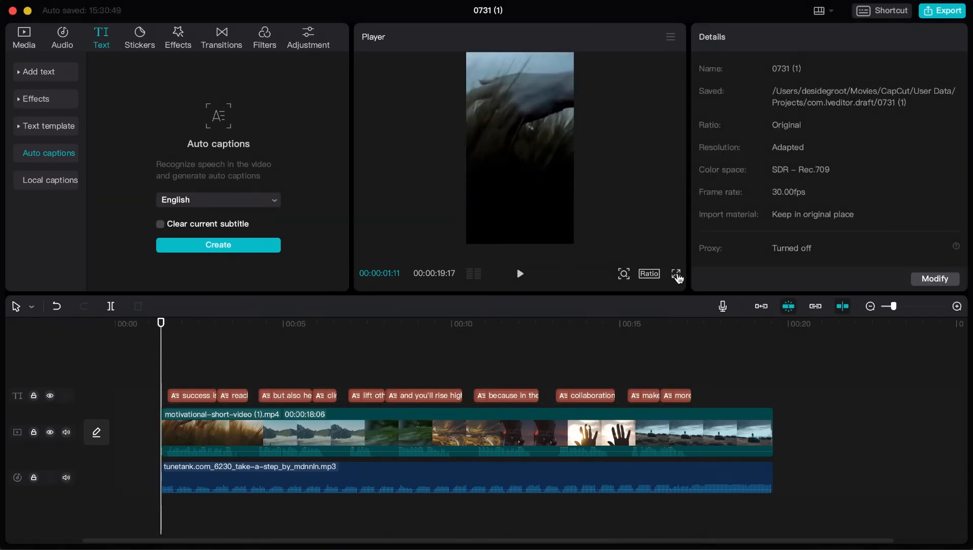
{"action": "left_click", "coordinate": [675, 274]}
{"action": "left_click", "coordinate": [306, 490]}
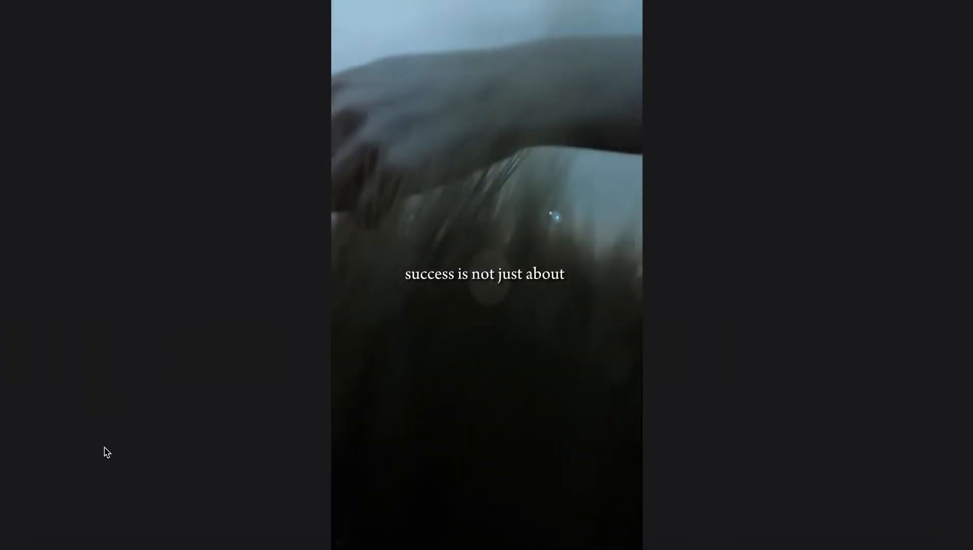